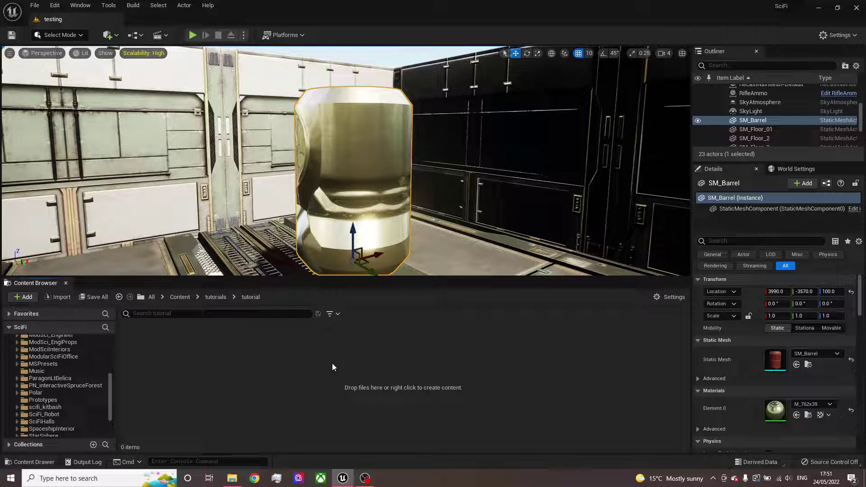
Create a Material Function in the tutorial folder and name it InvisibilityFunction.
{"action": "right_click", "coordinate": [333, 367]}
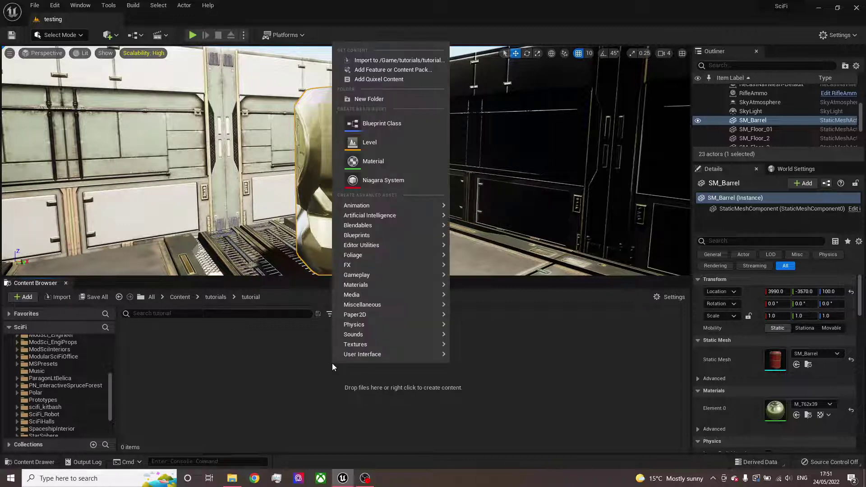
{"action": "mouse_move", "coordinate": [377, 287]}
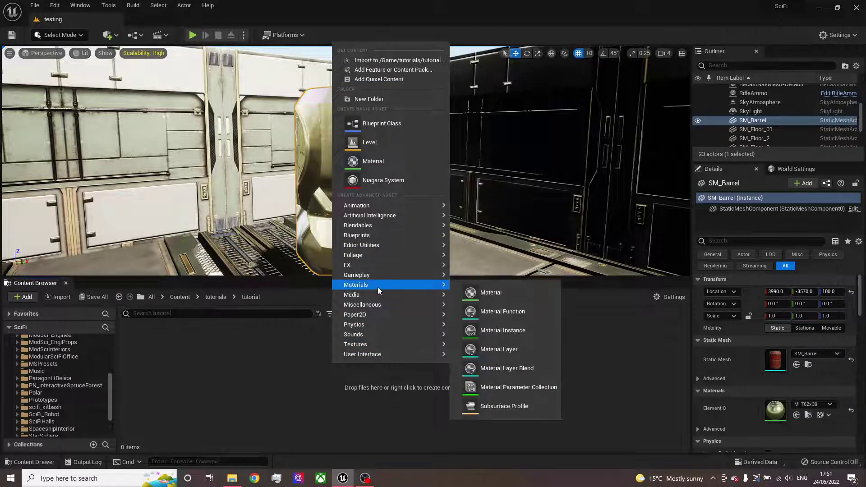
{"action": "left_click", "coordinate": [492, 312]}
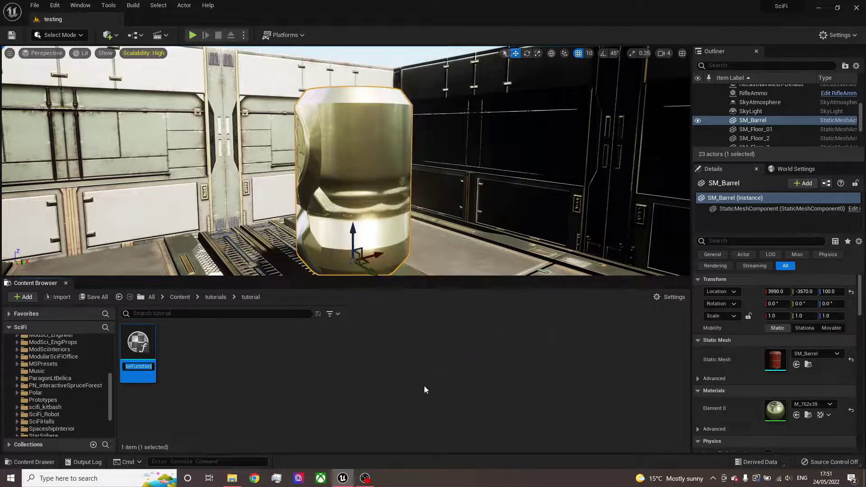
{"action": "key", "text": "BackSpace"}
{"action": "type", "text": "InvisibilityFunc"}
{"action": "type", "text": "tion"}
{"action": "key", "text": "Return"}
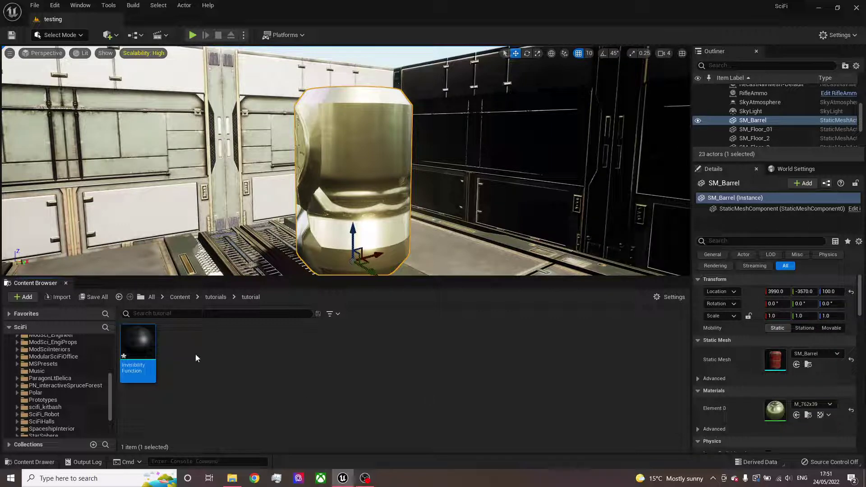
Open InvisibilityFunction in a maximized editor and enable Expose to Library for the function.
{"action": "double_click", "coordinate": [139, 351]}
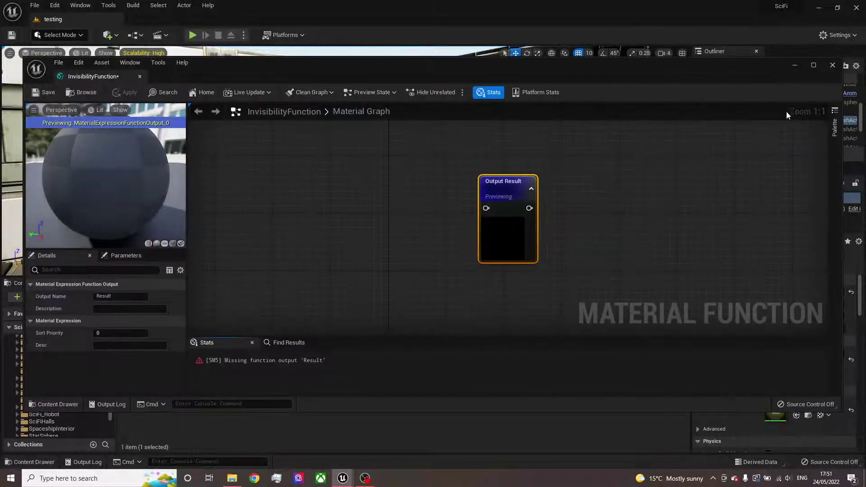
{"action": "left_click", "coordinate": [813, 65]}
{"action": "left_click", "coordinate": [412, 169]}
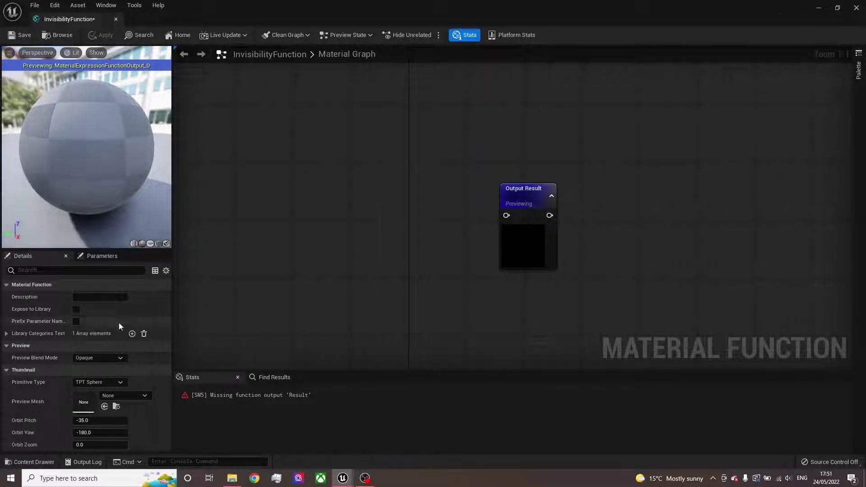
{"action": "left_click", "coordinate": [78, 311]}
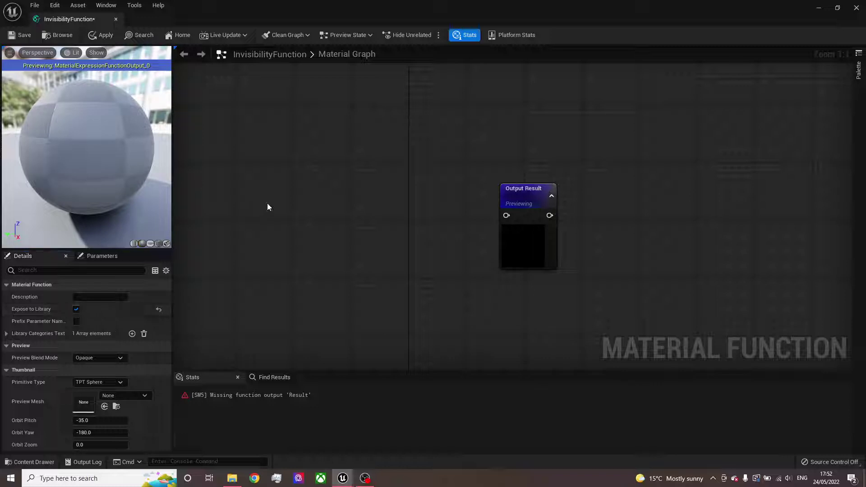
Add two Texture Sample nodes, one above the other, well before the Output Result node.
{"action": "right_click_drag", "start_coordinate": [301, 220], "coordinate": [432, 261]}
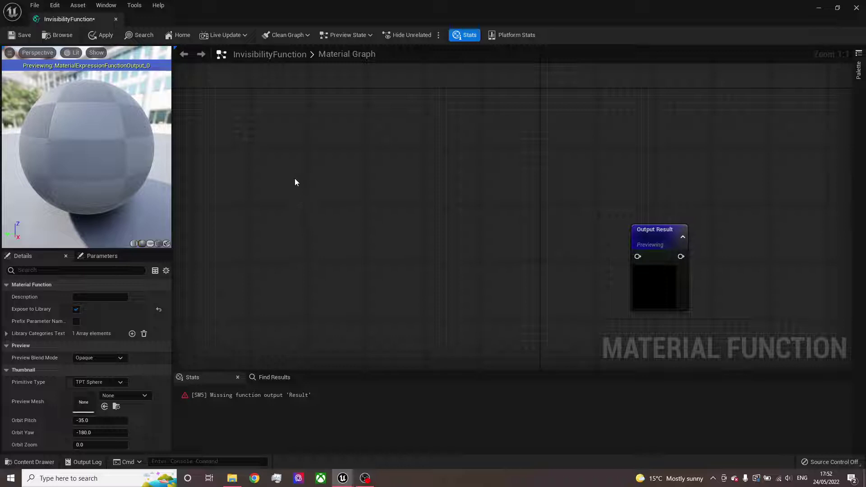
{"action": "left_click", "coordinate": [296, 161]}
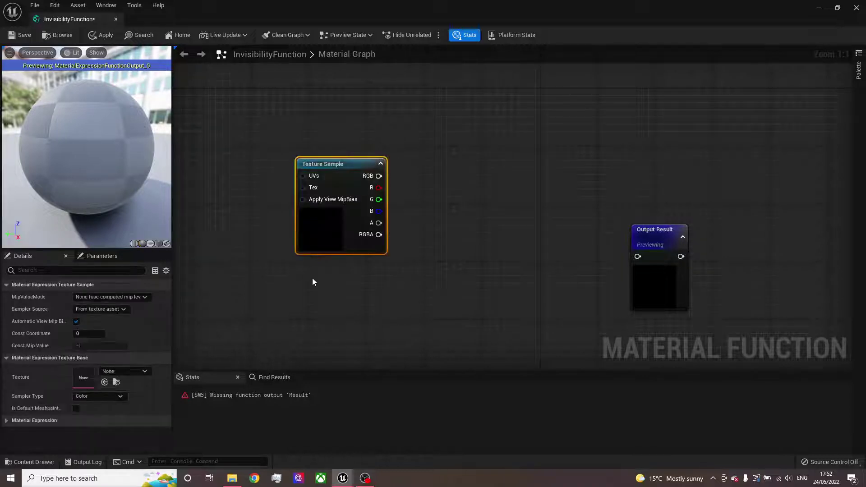
{"action": "left_click", "coordinate": [313, 278]}
Assign the T_Perlin_Soft_Packed texture to the upper Texture Sample node.
{"action": "left_click", "coordinate": [325, 225]}
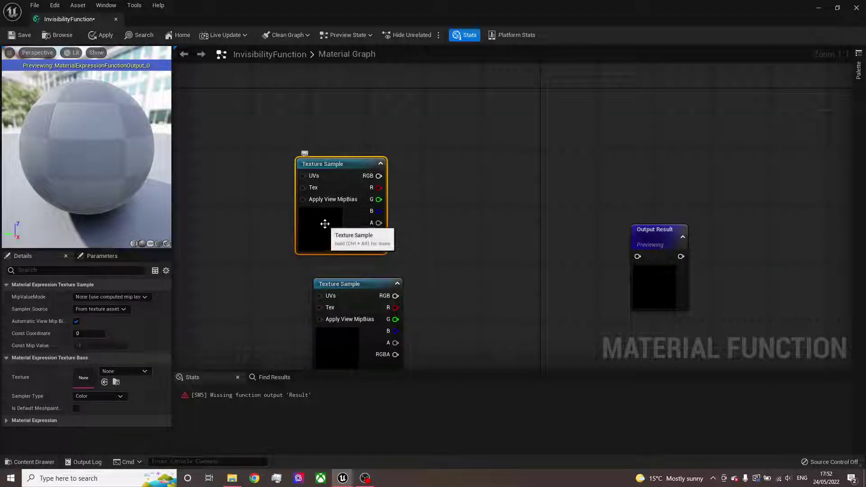
{"action": "left_click", "coordinate": [144, 371]}
{"action": "type", "text": "perlin"}
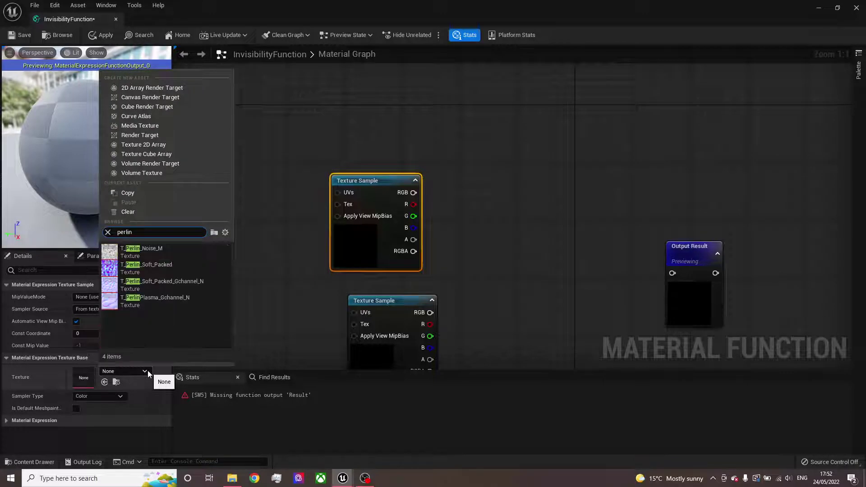
{"action": "left_click", "coordinate": [168, 271]}
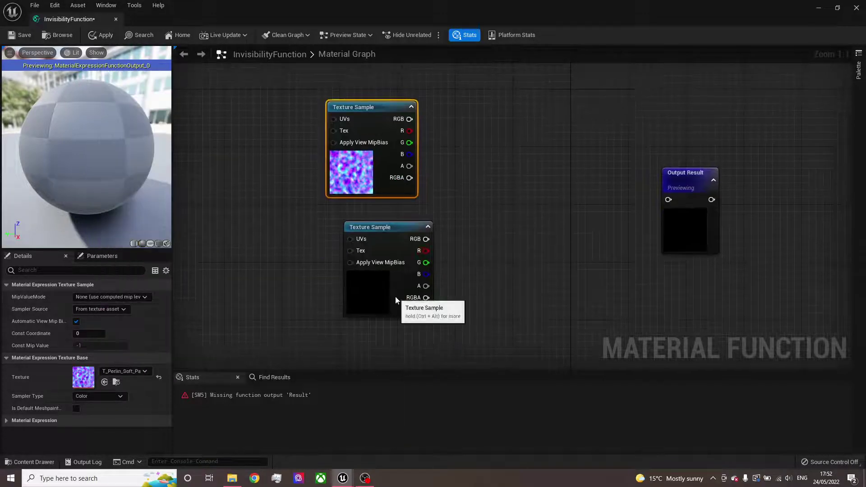
Align the second Texture Sample beneath the first and assign it the T_SmokeTile_N texture.
{"action": "left_click_drag", "start_coordinate": [368, 291], "coordinate": [351, 332]}
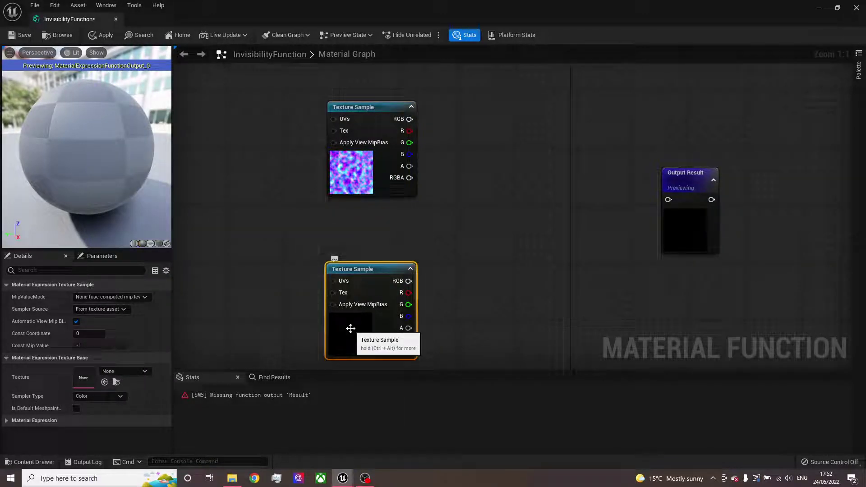
{"action": "left_click", "coordinate": [141, 372]}
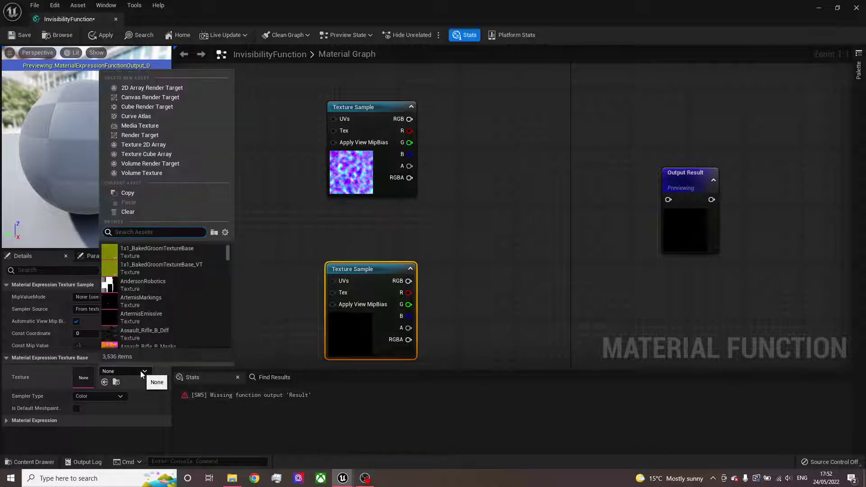
{"action": "type", "text": "smokeT"}
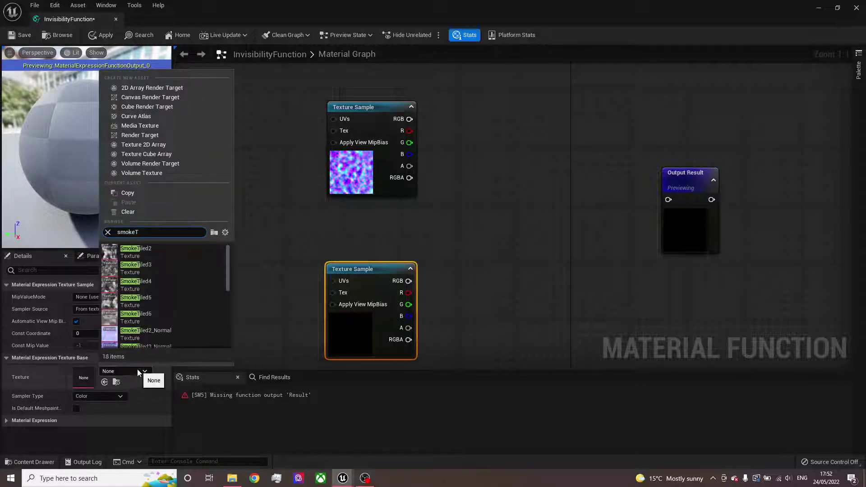
{"action": "scroll", "coordinate": [163, 314], "scroll_direction": "down", "scroll_amount": 2}
{"action": "left_click", "coordinate": [170, 310]}
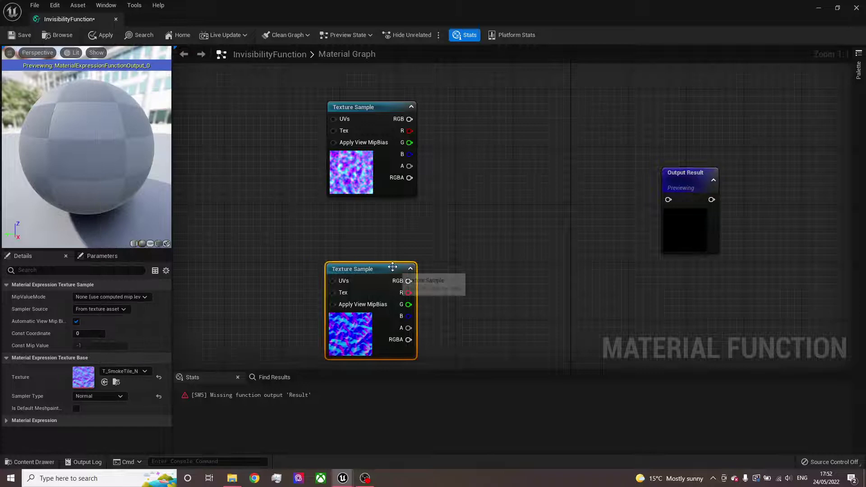
Add a Multiply node and connect the upper texture's RGB to A and the lower texture's RGB to B.
{"action": "scroll", "coordinate": [374, 286], "scroll_direction": "down", "scroll_amount": 2}
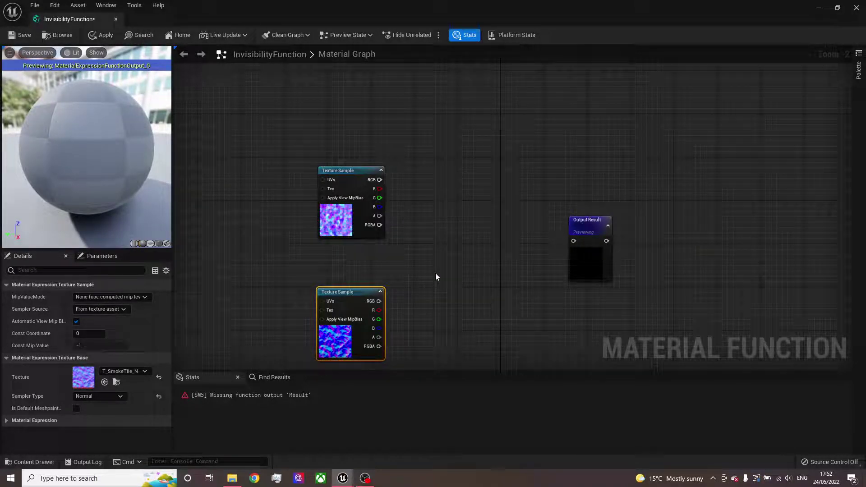
{"action": "left_click", "coordinate": [422, 248]}
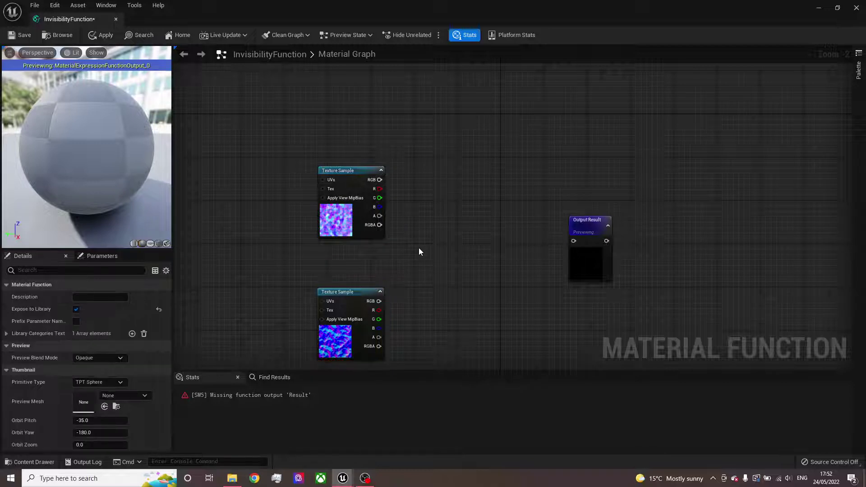
{"action": "left_click", "coordinate": [426, 239]}
{"action": "scroll", "coordinate": [426, 239], "scroll_direction": "up", "scroll_amount": 1}
{"action": "left_click_drag", "start_coordinate": [377, 307], "coordinate": [378, 166]}
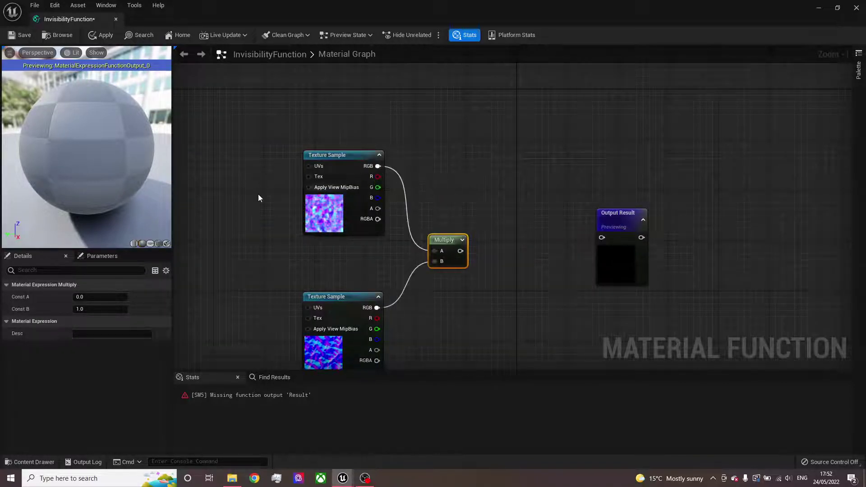
Add two Panner nodes and connect each one to the UVs input of its own Texture Sample.
{"action": "right_click_drag", "start_coordinate": [254, 201], "coordinate": [323, 228]}
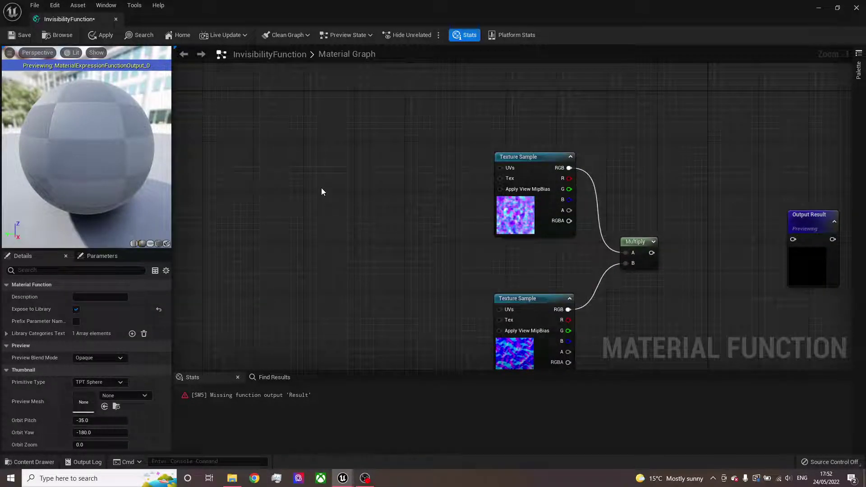
{"action": "key", "text": "p"}
{"action": "left_click", "coordinate": [336, 178]}
{"action": "left_click", "coordinate": [351, 321]}
{"action": "left_click_drag", "start_coordinate": [393, 338], "coordinate": [498, 310]}
{"action": "left_click_drag", "start_coordinate": [379, 195], "coordinate": [501, 169]}
{"action": "left_click_drag", "start_coordinate": [378, 211], "coordinate": [404, 194]}
{"action": "left_click", "coordinate": [271, 212]}
Add a TextureCoordinate node before the upper Panner and duplicate it for the lower Panner.
{"action": "right_click_drag", "start_coordinate": [259, 216], "coordinate": [327, 214]}
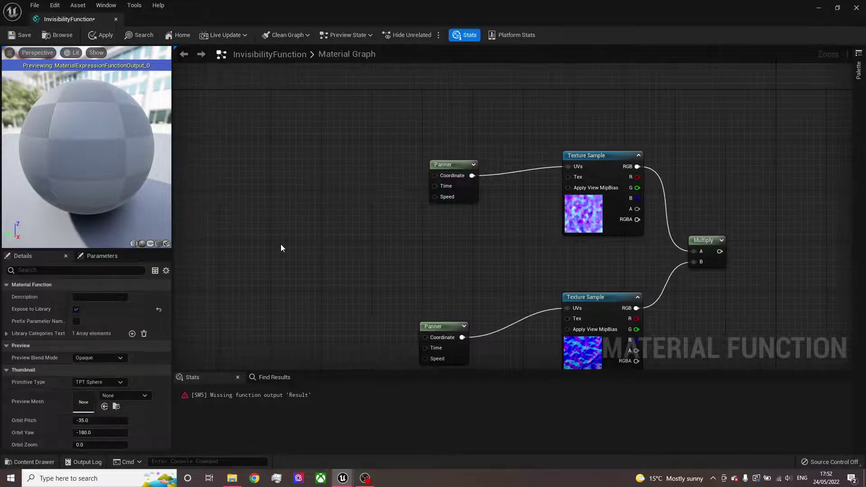
{"action": "right_click", "coordinate": [279, 246]}
{"action": "type", "text": "tex"}
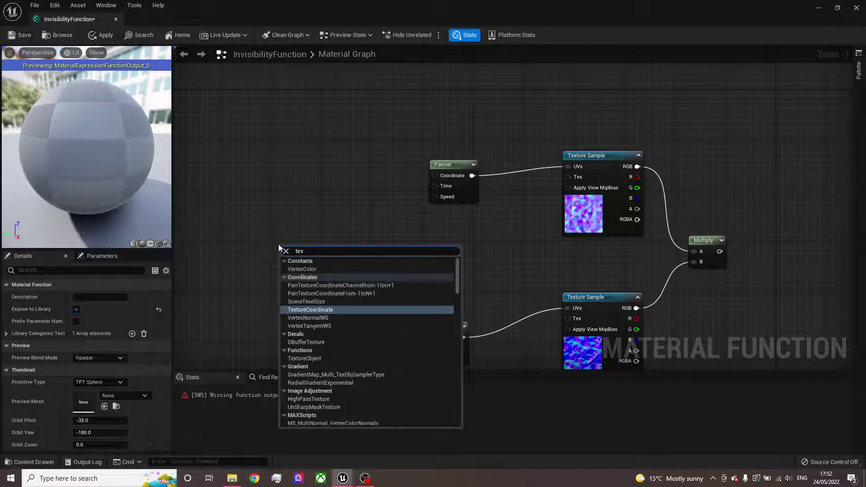
{"action": "key", "text": "Return"}
{"action": "left_click_drag", "start_coordinate": [288, 249], "coordinate": [292, 191]}
{"action": "key", "text": "ctrl+d"}
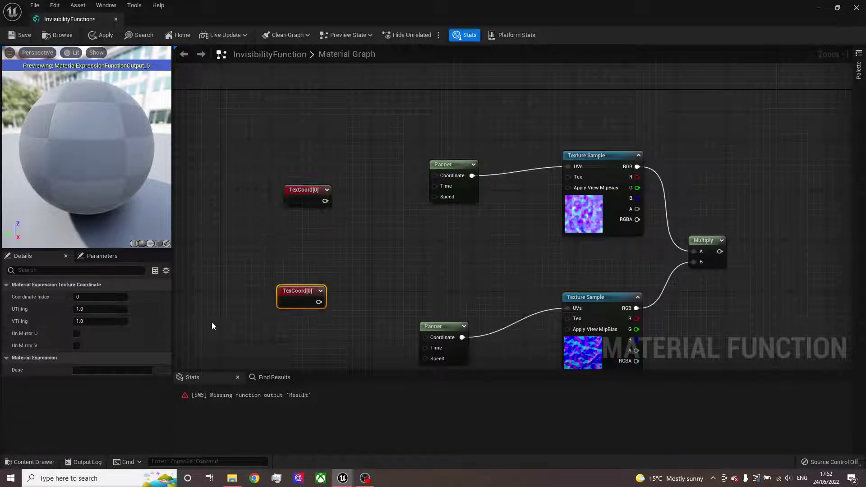
Set UTiling and VTiling of the lower TexCoord node to 2.
{"action": "left_click", "coordinate": [100, 309]}
{"action": "type", "text": "2"}
{"action": "key", "text": "Tab"}
{"action": "type", "text": "2"}
{"action": "key", "text": "Return"}
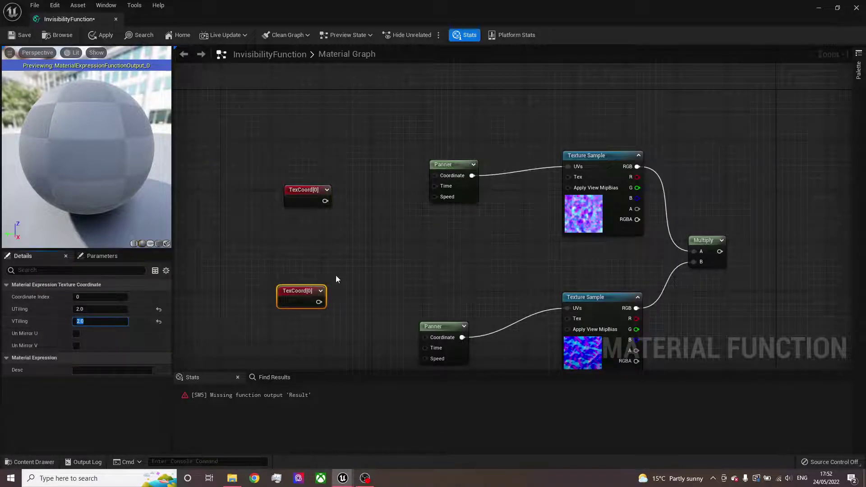
Connect the lower and upper TexCoord nodes to the Coordinate inputs of their respective Panners.
{"action": "right_click_drag", "start_coordinate": [388, 272], "coordinate": [391, 237]}
{"action": "left_click_drag", "start_coordinate": [317, 256], "coordinate": [429, 304]}
{"action": "left_click_drag", "start_coordinate": [438, 141], "coordinate": [297, 145]}
{"action": "left_click", "coordinate": [296, 181]}
Add a Time node between the TexCoord nodes and connect it to the Time inputs of both Panners.
{"action": "right_click_drag", "start_coordinate": [333, 195], "coordinate": [371, 233]}
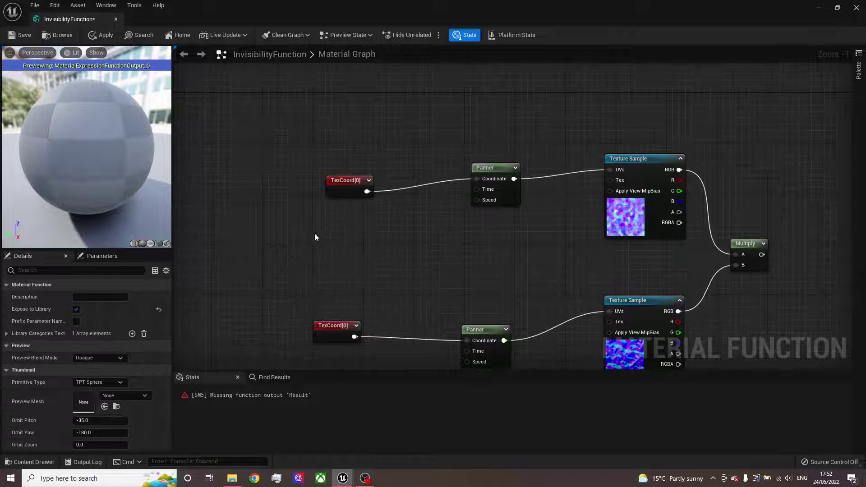
{"action": "right_click", "coordinate": [314, 234]}
{"action": "type", "text": "time"}
{"action": "key", "text": "Return"}
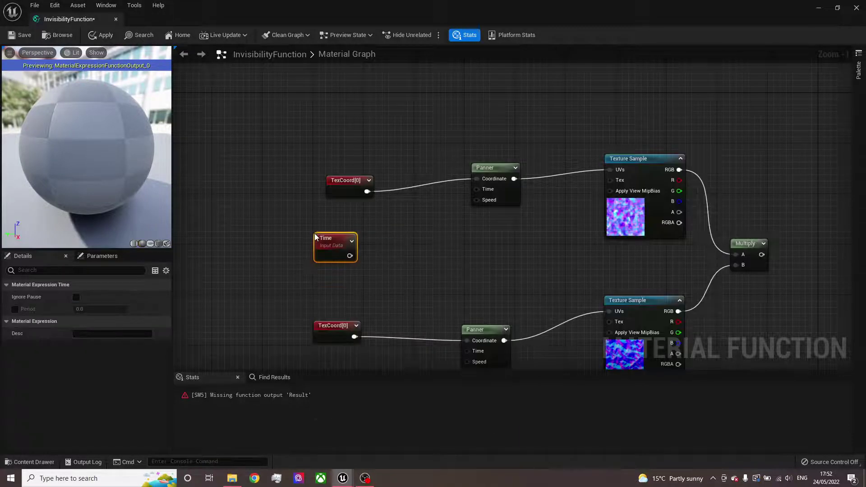
{"action": "left_click_drag", "start_coordinate": [350, 256], "coordinate": [468, 351]}
{"action": "left_click_drag", "start_coordinate": [350, 256], "coordinate": [477, 189]}
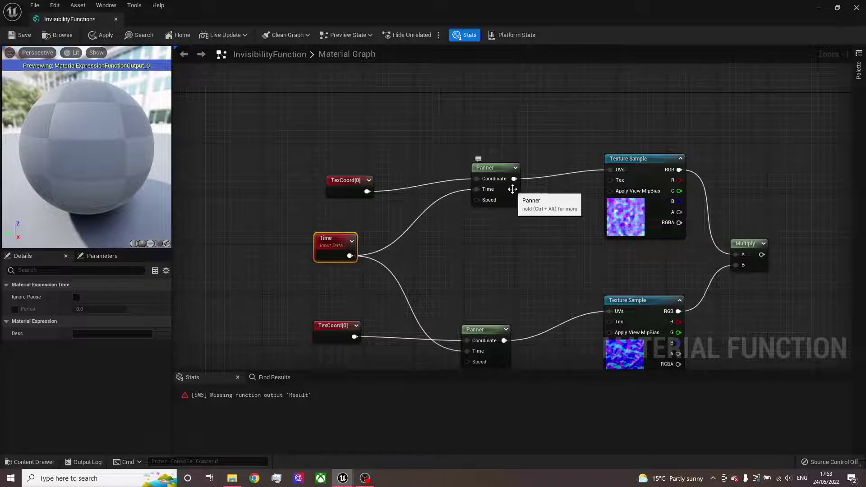
Set Speed X and Speed Y of the upper Panner to 0.01.
{"action": "left_click", "coordinate": [496, 191]}
{"action": "left_click", "coordinate": [119, 297]}
{"action": "type", "text": "0.01"}
{"action": "left_click", "coordinate": [115, 309]}
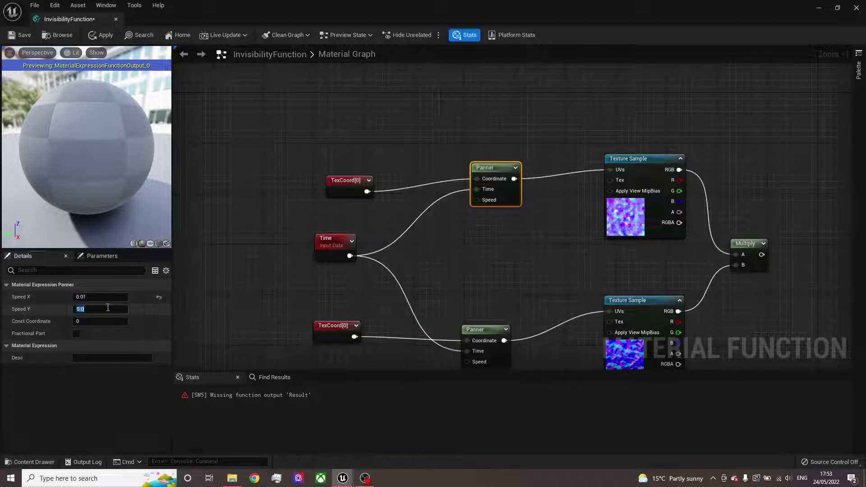
{"action": "type", "text": "0.01"}
Set Speed X and Speed Y of the lower Panner to -0.01.
{"action": "right_click_drag", "start_coordinate": [471, 278], "coordinate": [441, 242]}
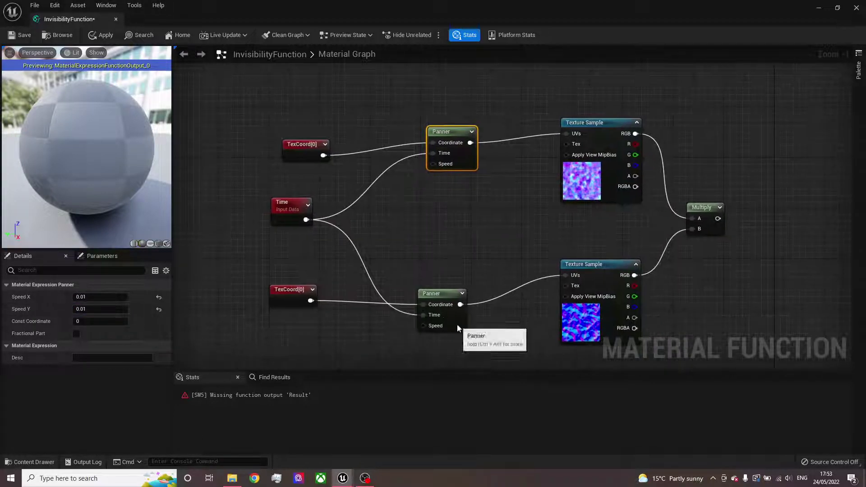
{"action": "left_click", "coordinate": [447, 318]}
{"action": "left_click", "coordinate": [111, 297]}
{"action": "type", "text": "-0.01"}
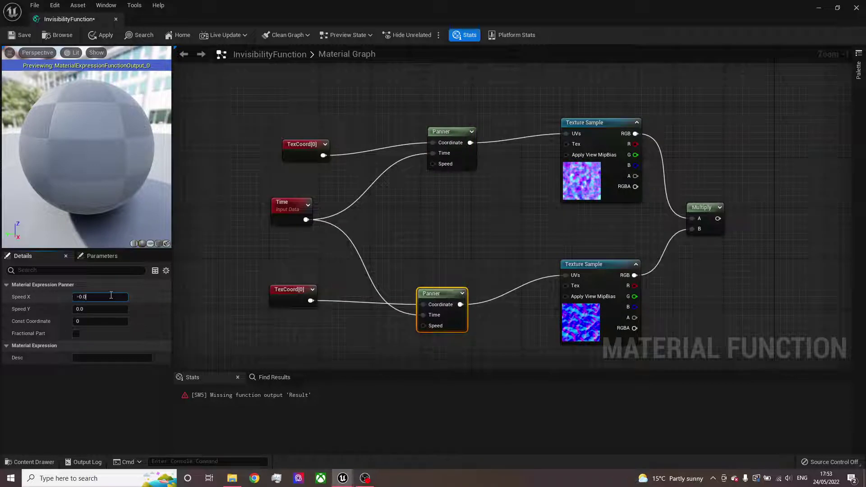
{"action": "left_click", "coordinate": [88, 306]}
{"action": "type", "text": "-0.01"}
{"action": "key", "text": "Return"}
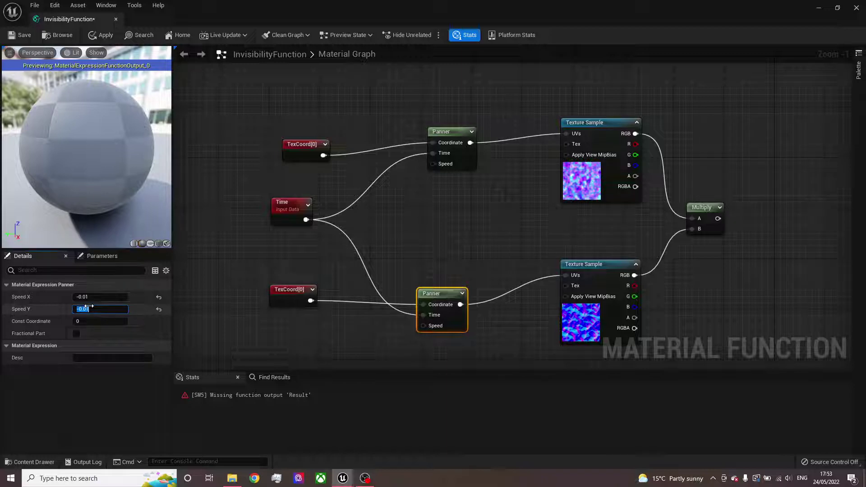
Move the Output Result node farther away from the Multiply node to make room for more nodes.
{"action": "left_click", "coordinate": [386, 251]}
{"action": "scroll", "coordinate": [386, 252], "scroll_direction": "down", "scroll_amount": 1}
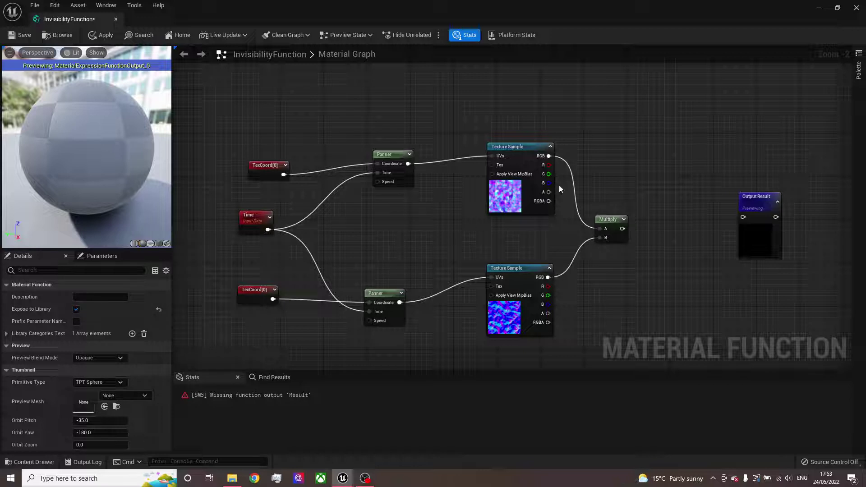
{"action": "right_click_drag", "start_coordinate": [559, 186], "coordinate": [475, 176]}
{"action": "left_click_drag", "start_coordinate": [666, 220], "coordinate": [725, 210]}
{"action": "left_click", "coordinate": [614, 208]}
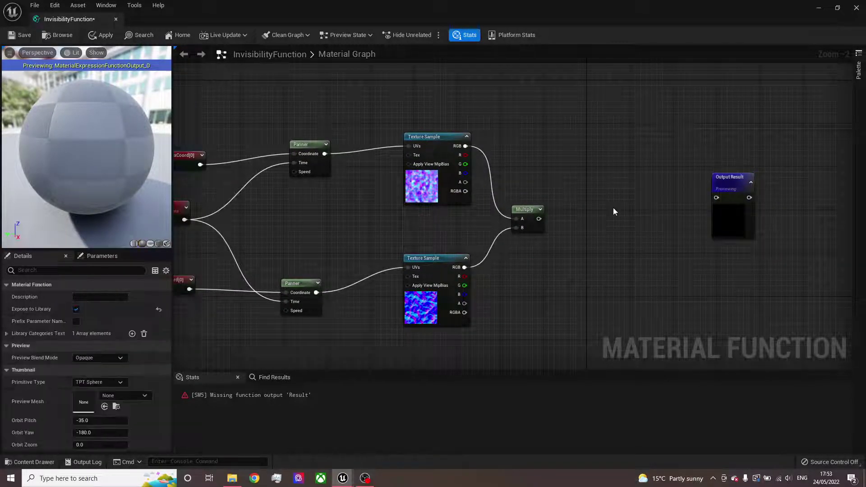
Add a Fresnel node between the Multiply node and the Output Result node.
{"action": "right_click_drag", "start_coordinate": [620, 184], "coordinate": [466, 224]}
{"action": "scroll", "coordinate": [466, 224], "scroll_direction": "up", "scroll_amount": 2}
{"action": "right_click", "coordinate": [465, 235]}
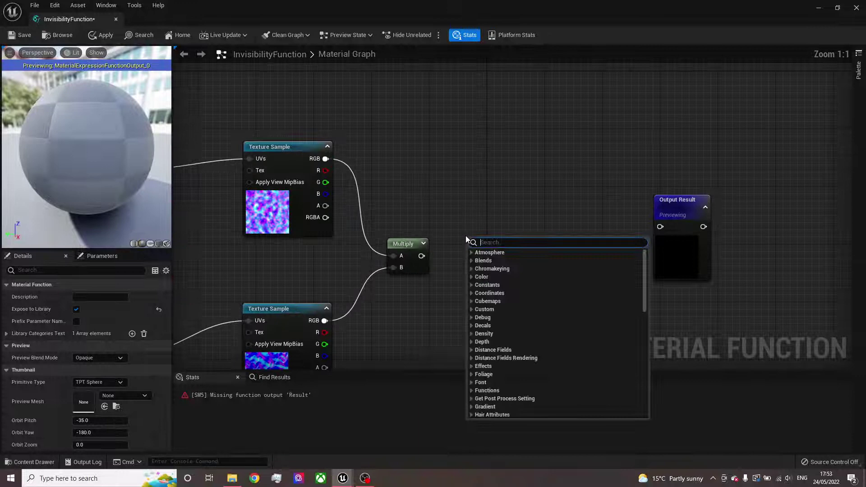
{"action": "type", "text": "fre"}
{"action": "key", "text": "Return"}
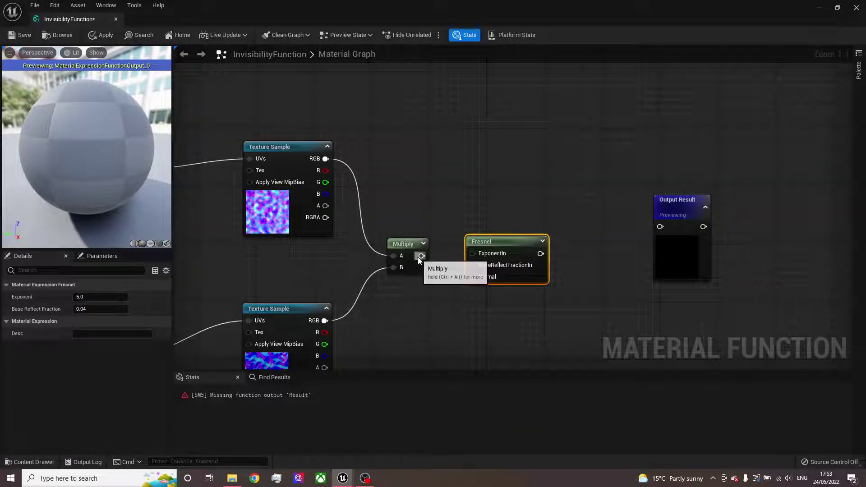
Connect the Multiply output to the Fresnel's BaseReflectFractionIn and move the Output Result node farther away.
{"action": "left_click_drag", "start_coordinate": [419, 256], "coordinate": [516, 232]}
{"action": "right_click_drag", "start_coordinate": [582, 242], "coordinate": [489, 243]}
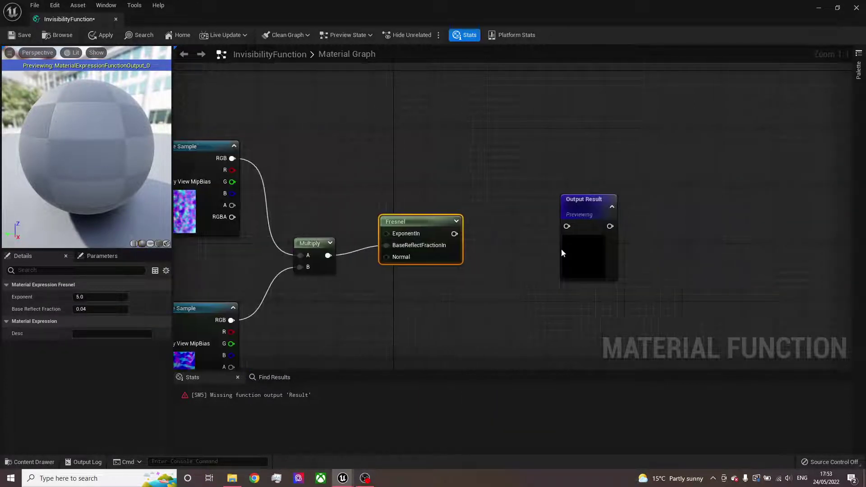
{"action": "left_click_drag", "start_coordinate": [567, 255], "coordinate": [632, 255]}
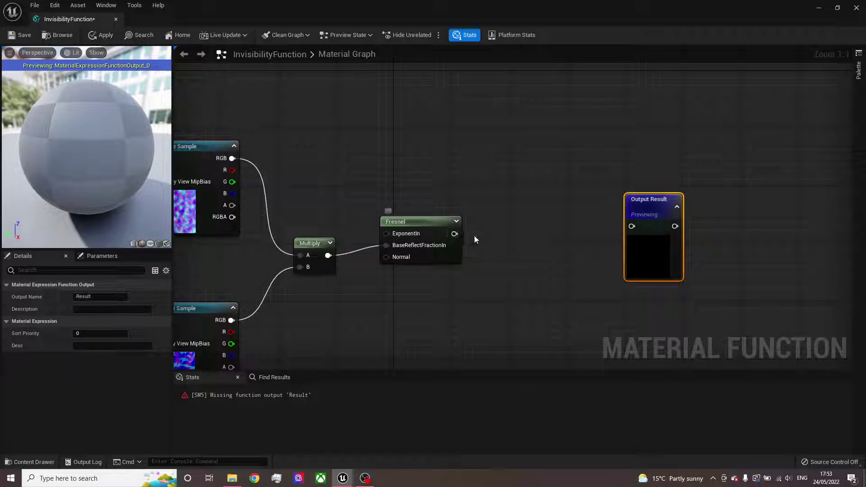
Add a 1-x node fed by the Fresnel output.
{"action": "left_click_drag", "start_coordinate": [454, 234], "coordinate": [503, 238]}
{"action": "type", "text": "1-x"}
{"action": "key", "text": "Return"}
{"action": "left_click", "coordinate": [502, 249]}
{"action": "left_click", "coordinate": [530, 244]}
{"action": "left_click", "coordinate": [521, 230]}
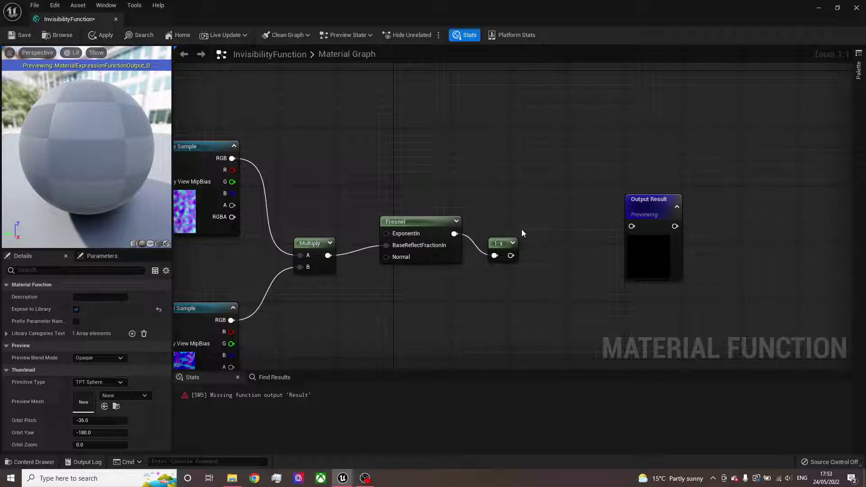
Move the Output Result node farther from the chain and line up the 1-x node with the Fresnel output.
{"action": "right_click_drag", "start_coordinate": [570, 227], "coordinate": [464, 224]}
{"action": "left_click_drag", "start_coordinate": [541, 239], "coordinate": [607, 210]}
{"action": "left_click", "coordinate": [509, 193]}
{"action": "left_click_drag", "start_coordinate": [400, 238], "coordinate": [407, 225]}
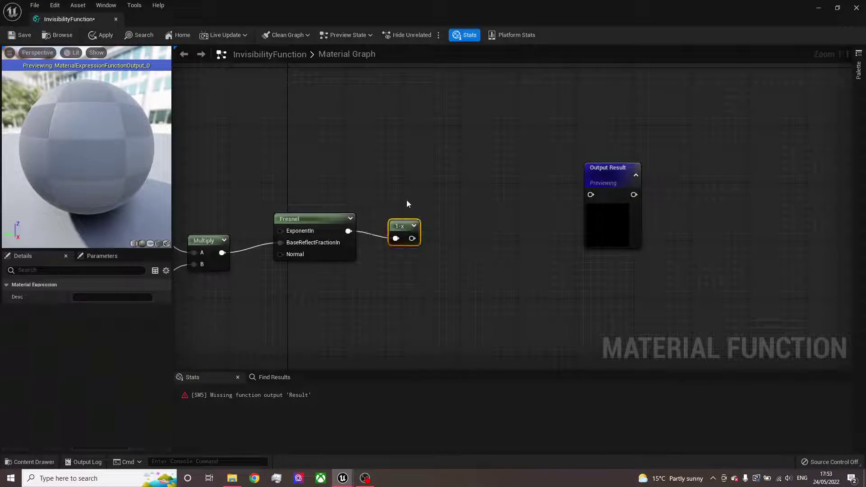
{"action": "left_click", "coordinate": [407, 199]}
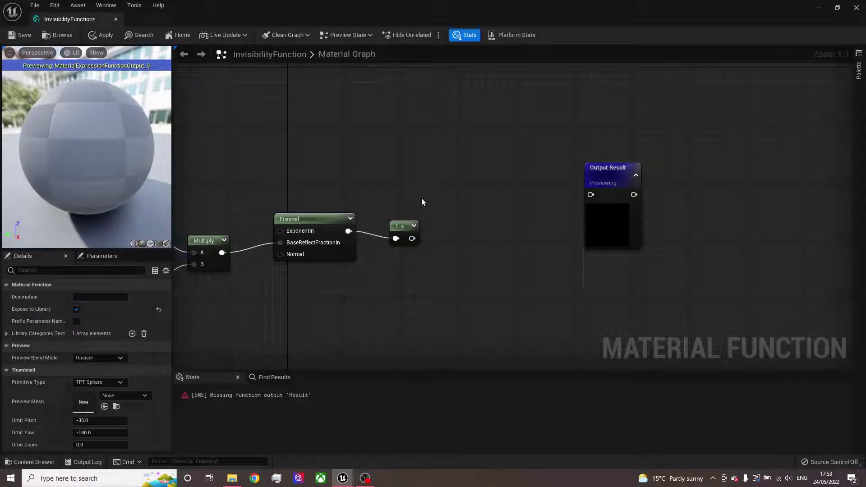
Add a Power node fed by the 1-x output and set its Const Exponent to 10.
{"action": "right_click_drag", "start_coordinate": [438, 215], "coordinate": [422, 218]}
{"action": "left_click_drag", "start_coordinate": [387, 233], "coordinate": [419, 256]}
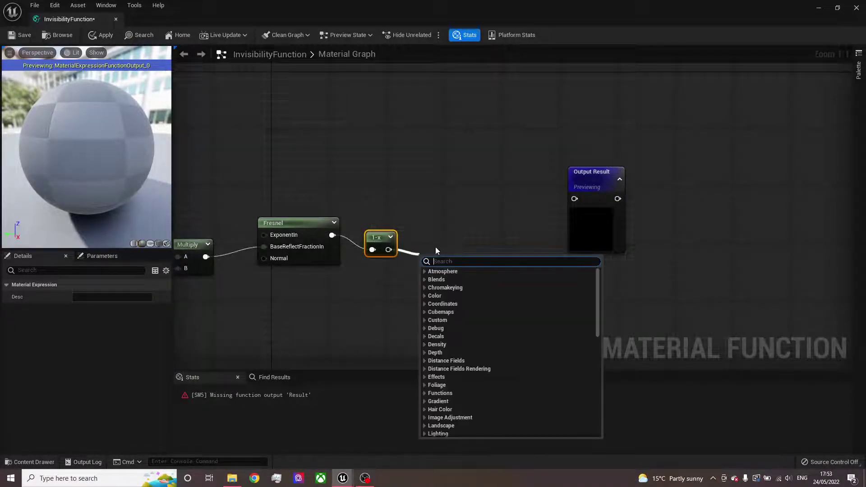
{"action": "type", "text": "pow"}
{"action": "key", "text": "Return"}
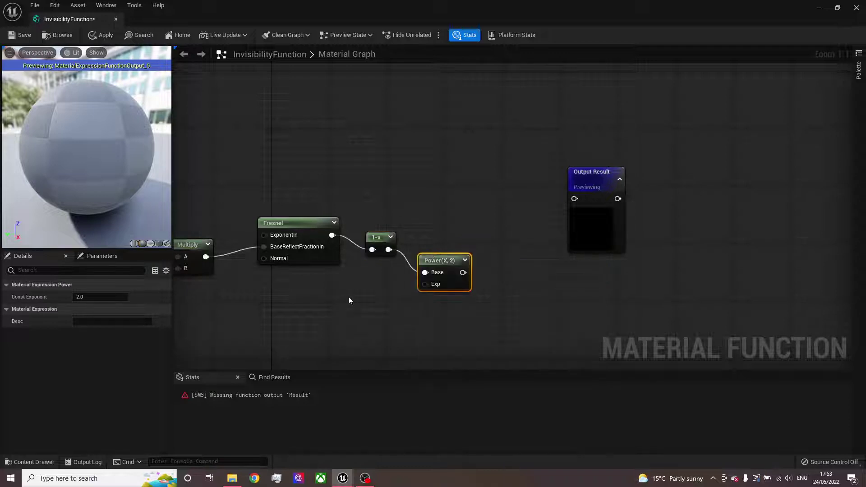
{"action": "left_click", "coordinate": [116, 298]}
{"action": "type", "text": "10"}
{"action": "key", "text": "Return"}
Make room before the Output Result, add a Lerp node there and connect the Power output to its Alpha.
{"action": "right_click_drag", "start_coordinate": [435, 223], "coordinate": [319, 226]}
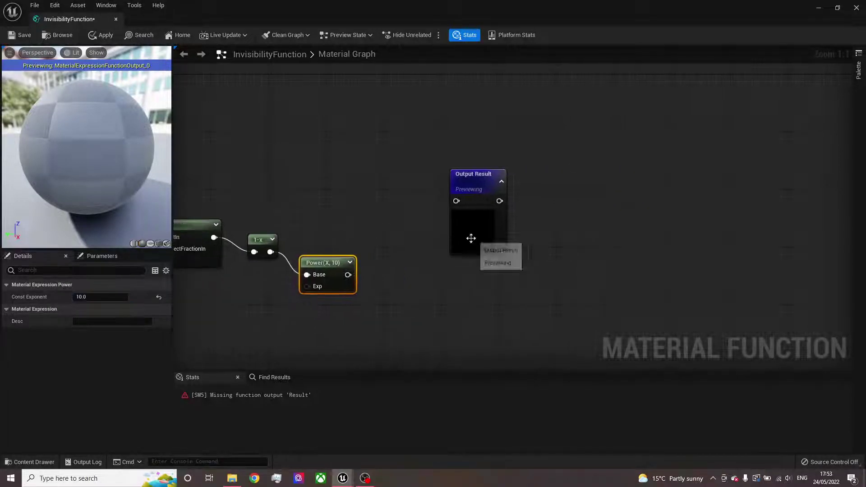
{"action": "left_click_drag", "start_coordinate": [469, 238], "coordinate": [535, 237]}
{"action": "left_click", "coordinate": [395, 236]}
{"action": "right_click", "coordinate": [409, 227]}
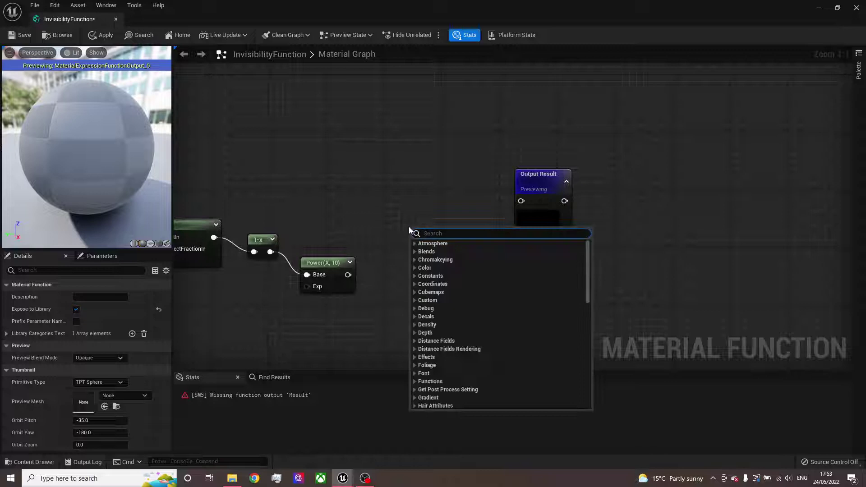
{"action": "left_click", "coordinate": [408, 205]}
{"action": "left_click", "coordinate": [411, 230]}
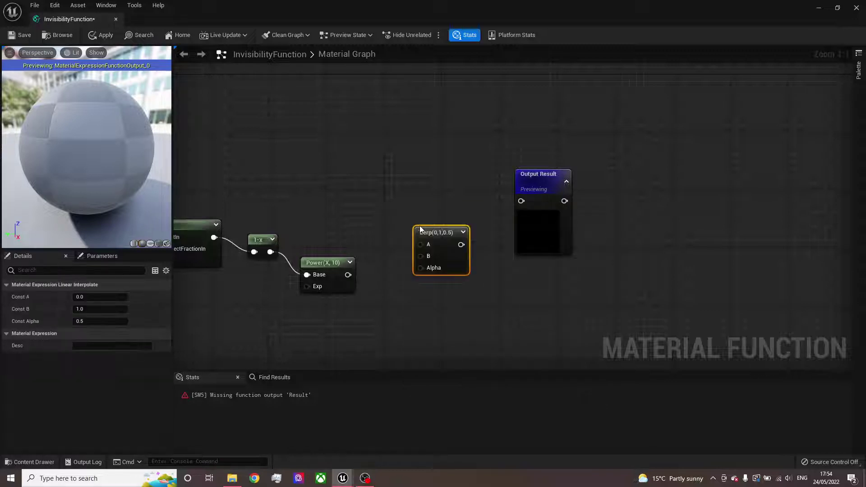
{"action": "left_click_drag", "start_coordinate": [348, 274], "coordinate": [420, 268]}
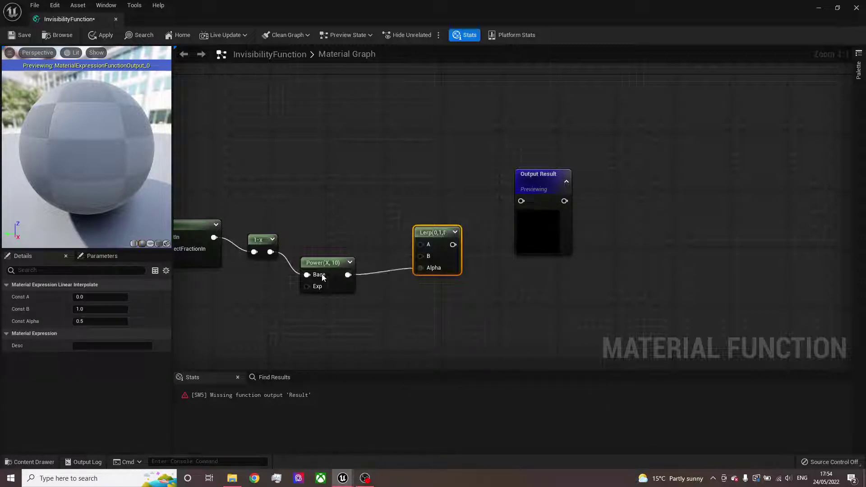
Set the Lerp's Const A to 1 and Const B to 0, and connect its output to the Output Result.
{"action": "left_click", "coordinate": [102, 309]}
{"action": "type", "text": "0"}
{"action": "left_click", "coordinate": [100, 297]}
{"action": "type", "text": "1"}
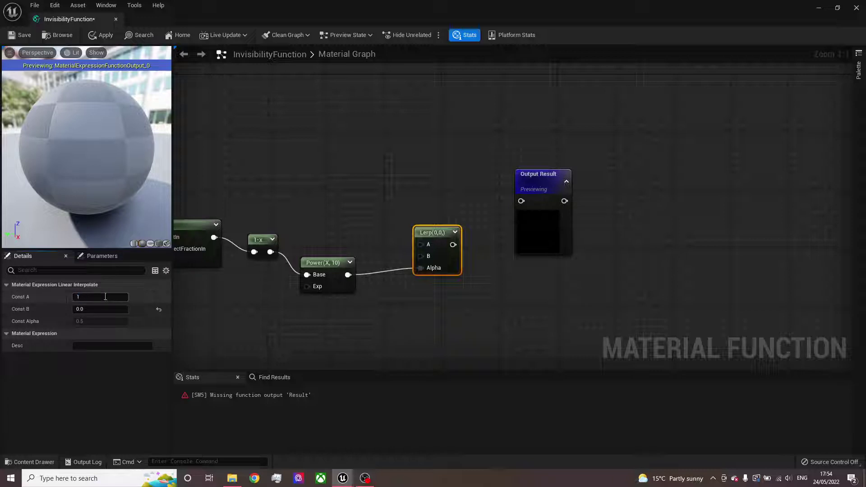
{"action": "key", "text": "Return"}
{"action": "left_click_drag", "start_coordinate": [453, 245], "coordinate": [521, 201]}
Examine the animated effect on the preview sphere and review the node network from the Panners to the Output Result.
{"action": "scroll", "coordinate": [486, 215], "scroll_direction": "down", "scroll_amount": 2}
{"action": "right_click_drag", "start_coordinate": [392, 193], "coordinate": [427, 219]}
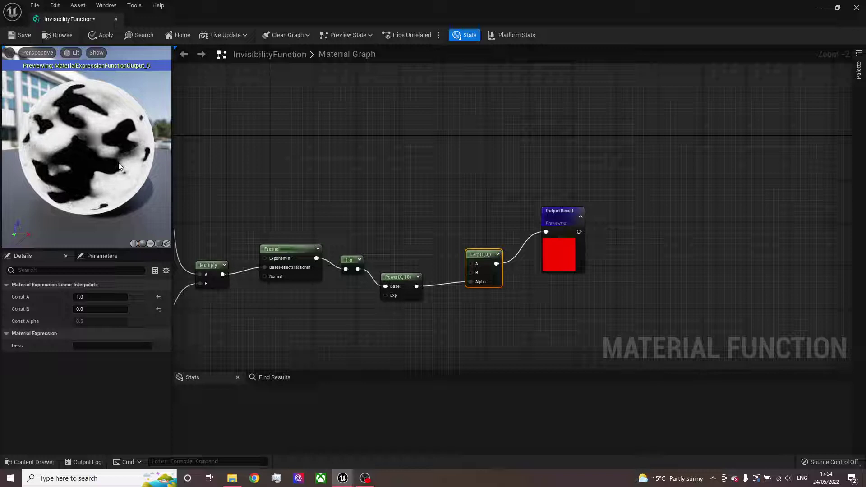
{"action": "left_click_drag", "start_coordinate": [118, 163], "coordinate": [140, 170]}
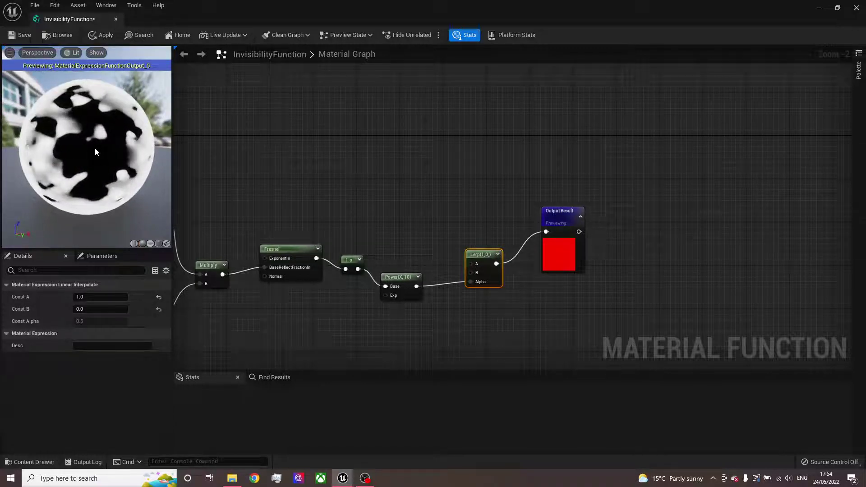
{"action": "right_click_drag", "start_coordinate": [291, 166], "coordinate": [509, 173]}
{"action": "scroll", "coordinate": [470, 174], "scroll_direction": "down", "scroll_amount": 1}
{"action": "right_click_drag", "start_coordinate": [460, 195], "coordinate": [547, 130]}
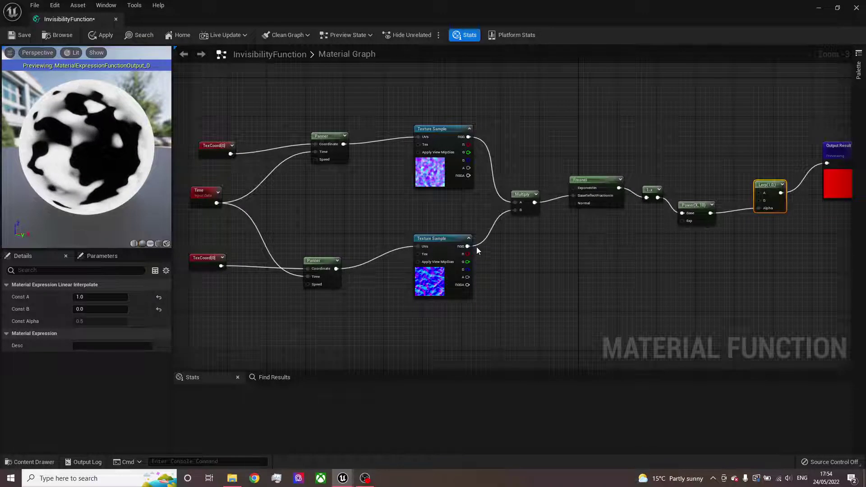
{"action": "right_click_drag", "start_coordinate": [544, 285], "coordinate": [431, 305]}
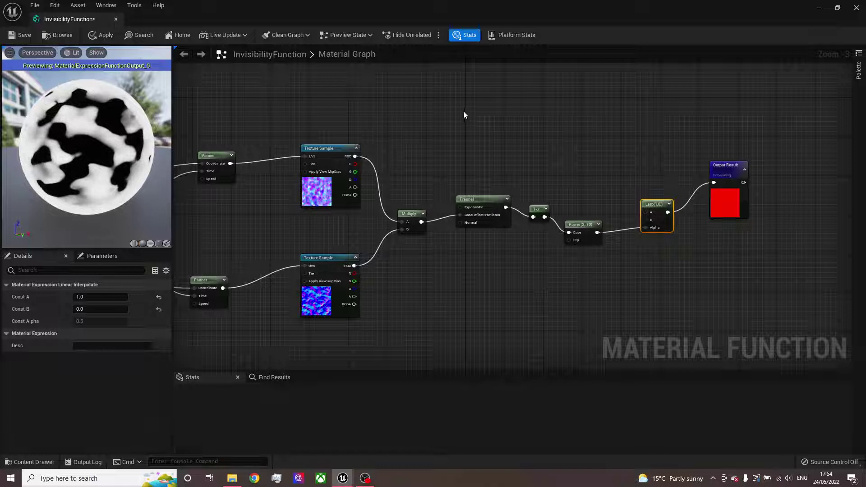
Add a function Input node in the empty area above the Multiply node that combines the textures.
{"action": "right_click_drag", "start_coordinate": [394, 147], "coordinate": [405, 195]}
{"action": "right_click", "coordinate": [405, 194]}
{"action": "left_click", "coordinate": [408, 163]}
{"action": "right_click", "coordinate": [409, 162]}
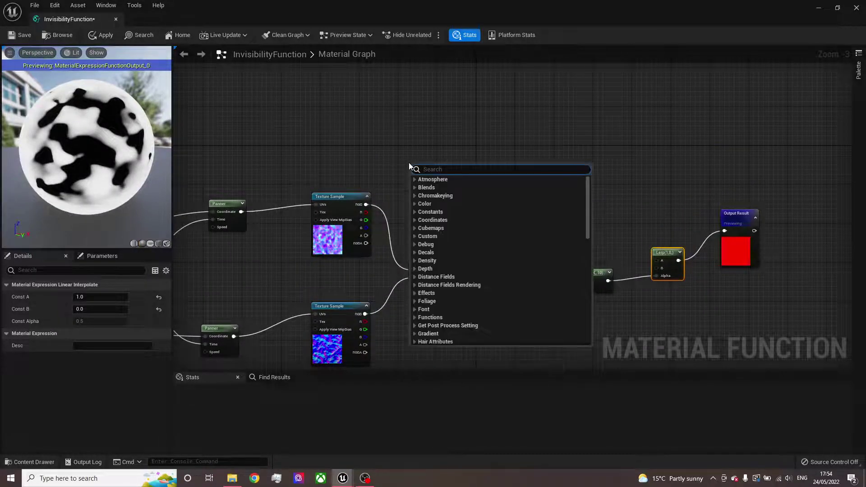
{"action": "type", "text": "input"}
{"action": "key", "text": "Return"}
{"action": "scroll", "coordinate": [409, 163], "scroll_direction": "up", "scroll_amount": 3}
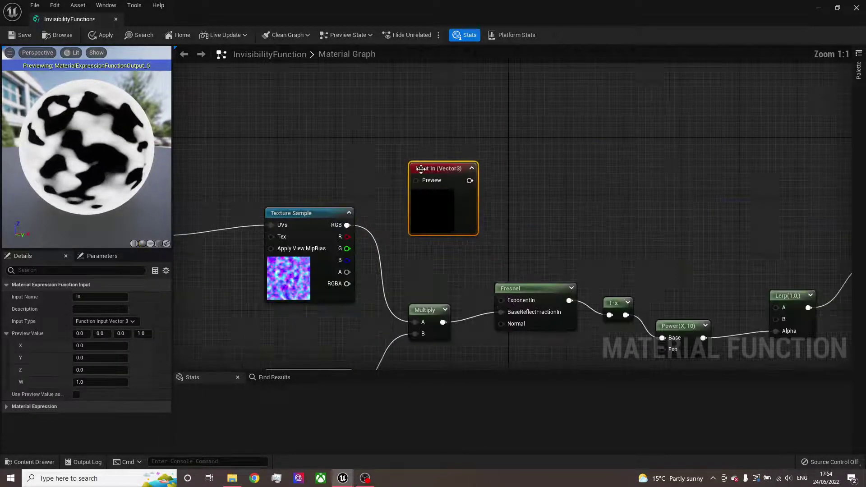
Set the new input's type to Function Input Scalar and enable using its preview value as the default.
{"action": "left_click", "coordinate": [128, 320]}
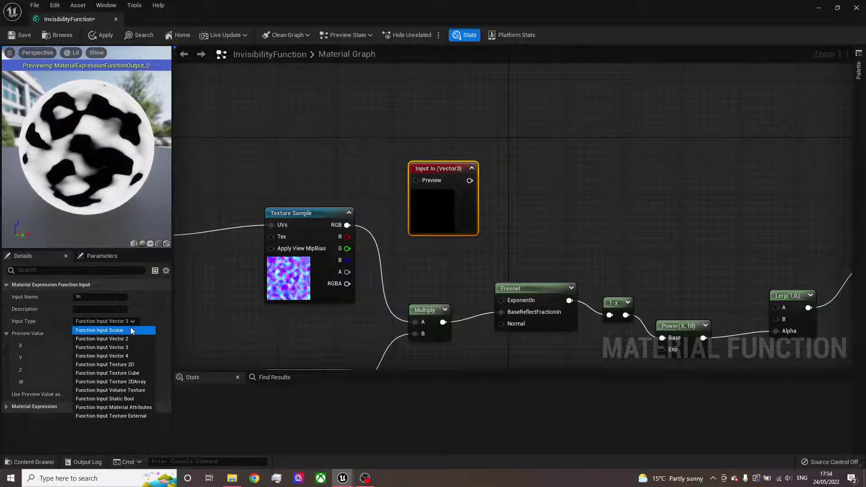
{"action": "left_click", "coordinate": [131, 330]}
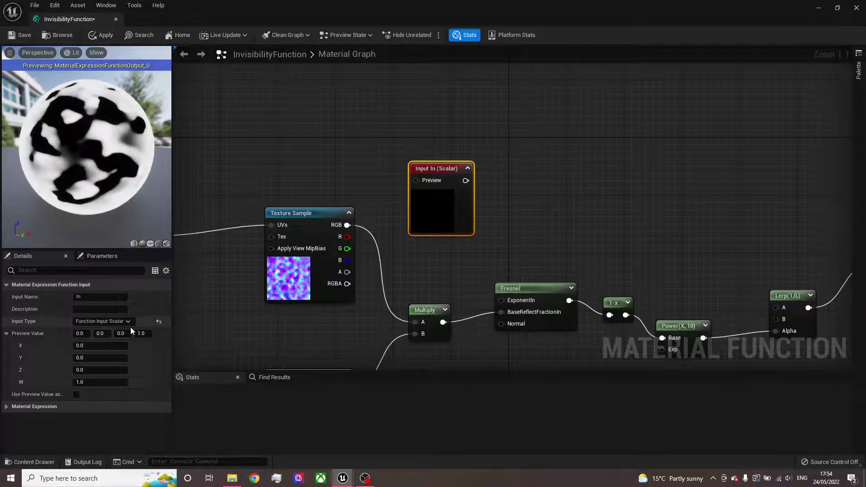
{"action": "left_click", "coordinate": [76, 396]}
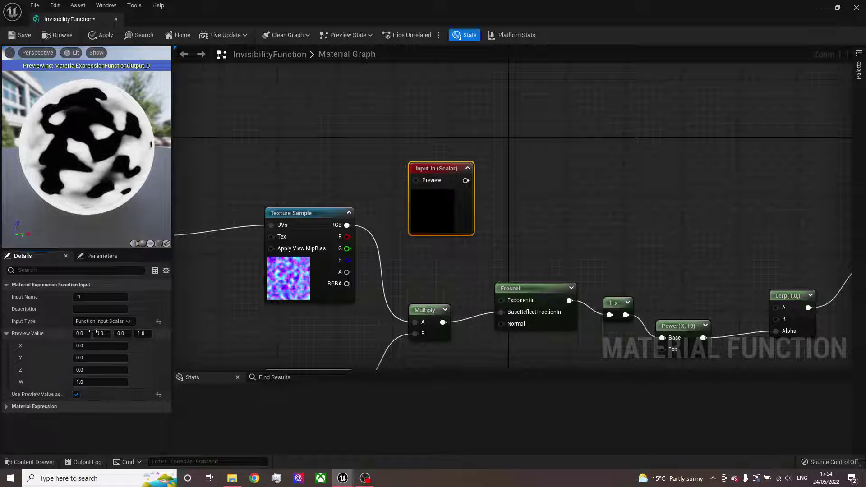
Move the scalar input node to the start of the graph, just before the Time node.
{"action": "right_click_drag", "start_coordinate": [393, 207], "coordinate": [602, 195]}
{"action": "left_click_drag", "start_coordinate": [631, 197], "coordinate": [325, 193]}
{"action": "right_click_drag", "start_coordinate": [325, 194], "coordinate": [481, 184]}
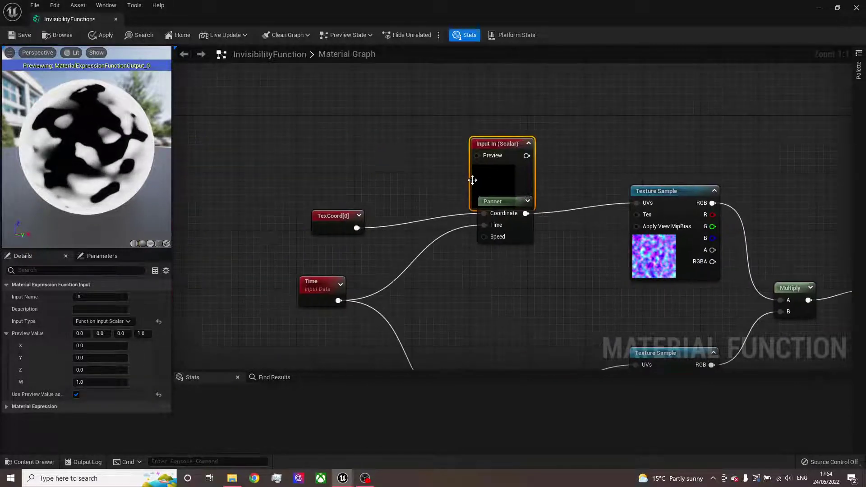
{"action": "left_click_drag", "start_coordinate": [481, 184], "coordinate": [224, 294]}
Name the scalar input Speed and set its preview value X to 0.01.
{"action": "left_click", "coordinate": [95, 297]}
{"action": "type", "text": "Sp"}
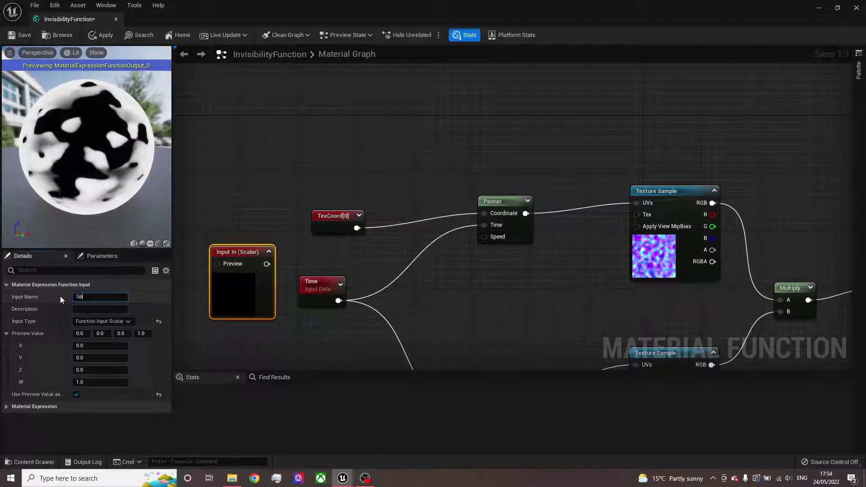
{"action": "type", "text": "eed"}
{"action": "key", "text": "Return"}
{"action": "left_click", "coordinate": [112, 346]}
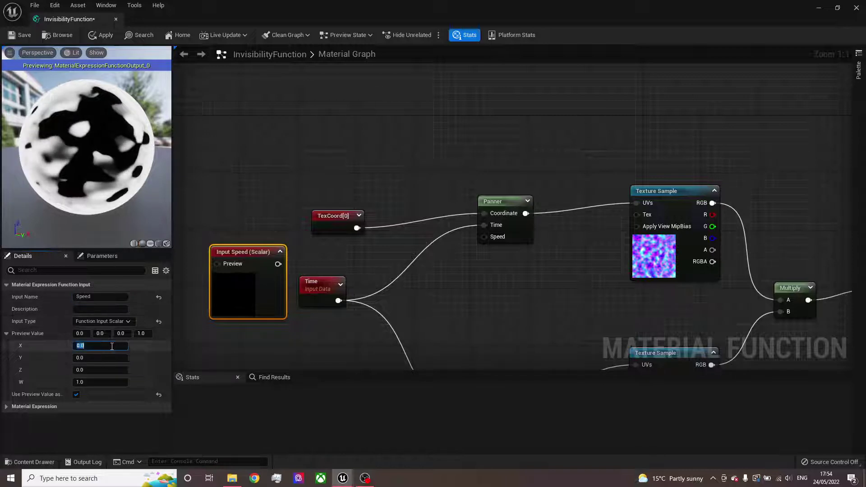
{"action": "type", "text": "0.01"}
{"action": "key", "text": "Return"}
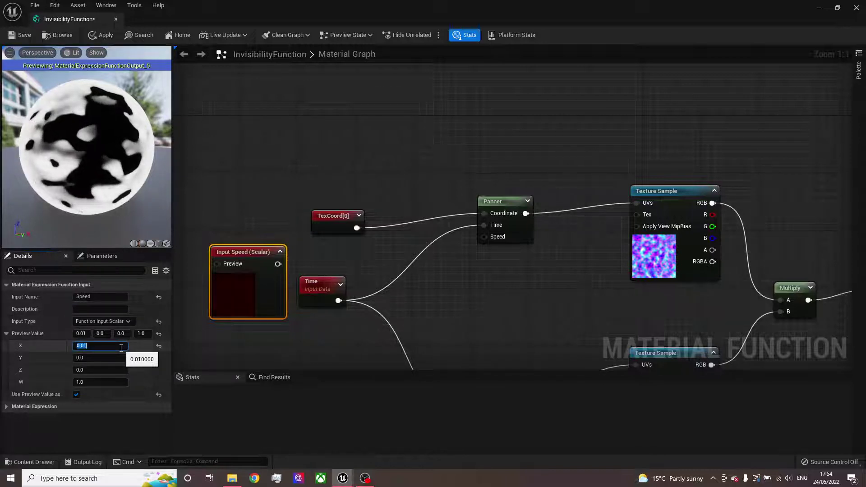
Connect the Speed input to the upper Panner's Speed and reposition the input node clear of the Time node.
{"action": "right_click_drag", "start_coordinate": [326, 274], "coordinate": [335, 232]}
{"action": "left_click_drag", "start_coordinate": [287, 224], "coordinate": [493, 195]}
{"action": "right_click_drag", "start_coordinate": [288, 265], "coordinate": [341, 230]}
{"action": "left_click_drag", "start_coordinate": [341, 230], "coordinate": [270, 258]}
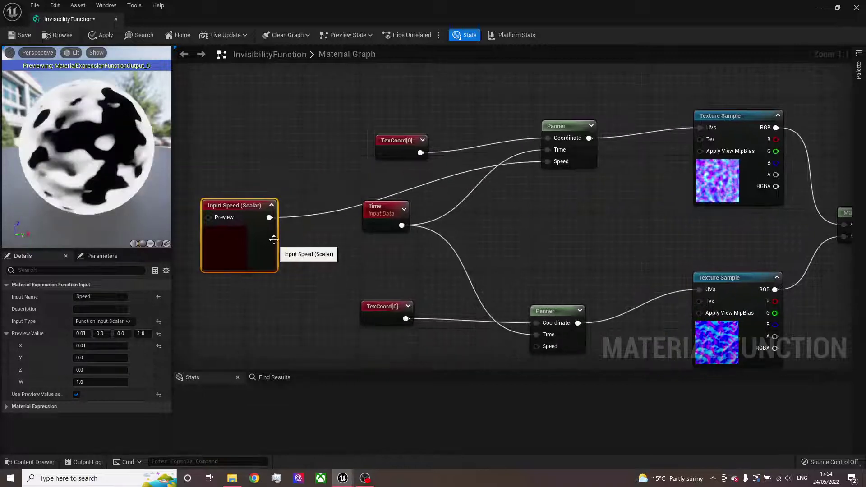
Multiply the Speed input by a Const B of -1 and connect the result to the lower Panner's Speed.
{"action": "left_click_drag", "start_coordinate": [270, 218], "coordinate": [368, 253]}
{"action": "key", "text": "Escape"}
{"action": "key", "text": "m"}
{"action": "left_click", "coordinate": [368, 258]}
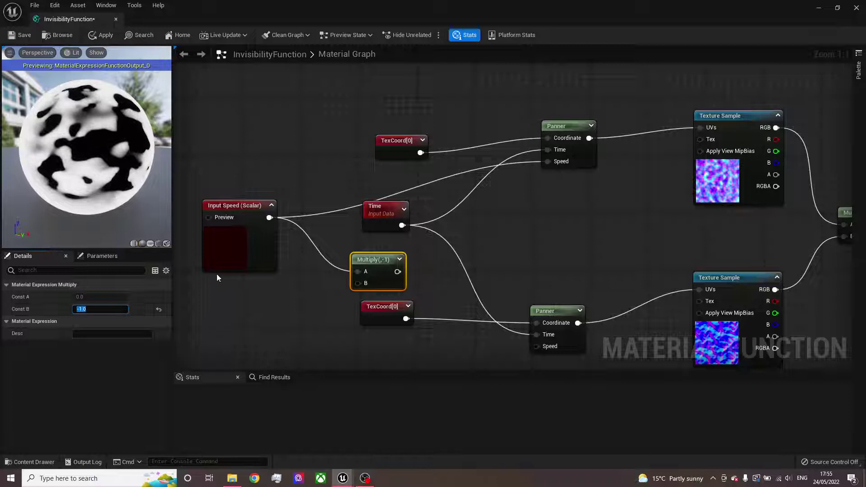
{"action": "left_click_drag", "start_coordinate": [397, 271], "coordinate": [537, 346]}
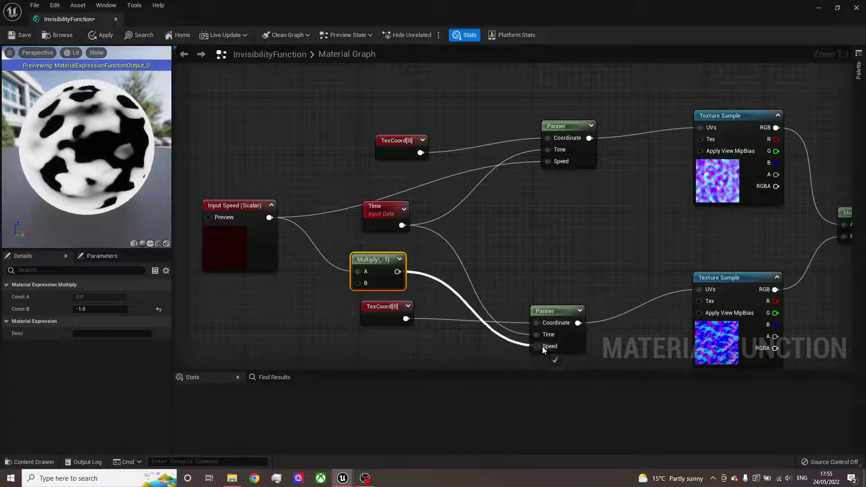
{"action": "left_click", "coordinate": [574, 253]}
Copy the Speed input node and paste the copy above the Multiply node near the Fresnel.
{"action": "right_click_drag", "start_coordinate": [602, 250], "coordinate": [494, 242]}
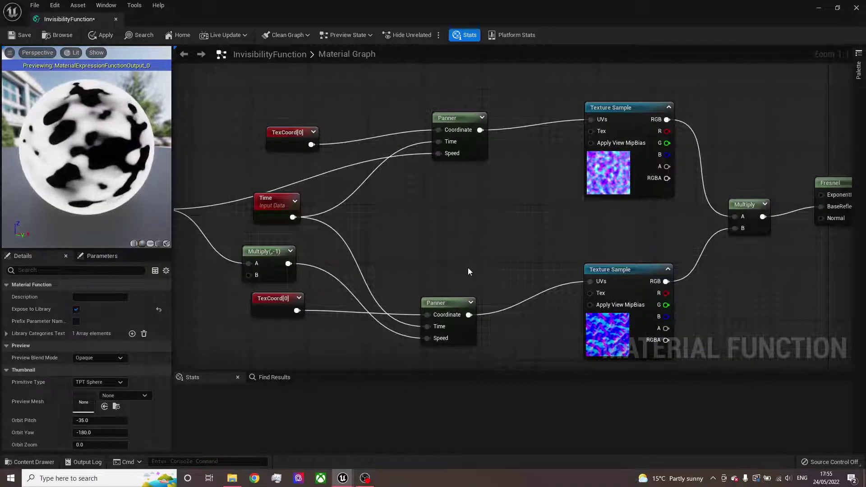
{"action": "scroll", "coordinate": [469, 271], "scroll_direction": "down", "scroll_amount": 1}
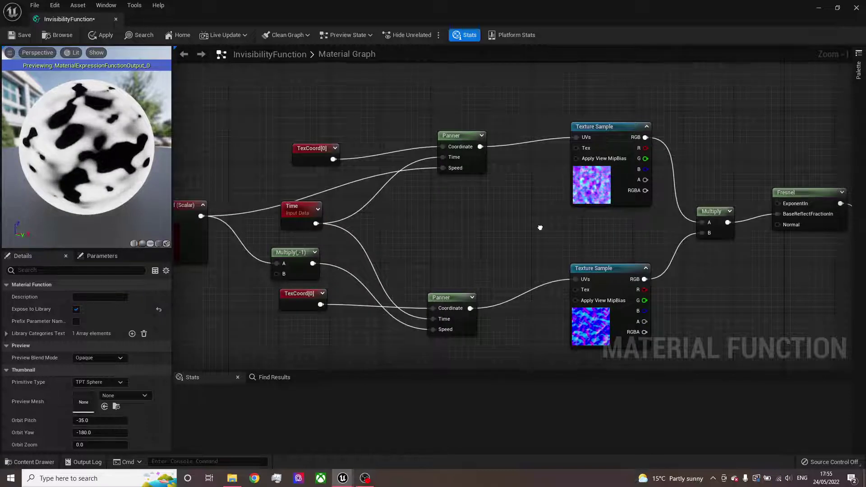
{"action": "right_click_drag", "start_coordinate": [540, 227], "coordinate": [611, 194]}
{"action": "left_click", "coordinate": [261, 207]}
{"action": "right_click_drag", "start_coordinate": [736, 101], "coordinate": [505, 143]}
{"action": "key", "text": "ctrl+v"}
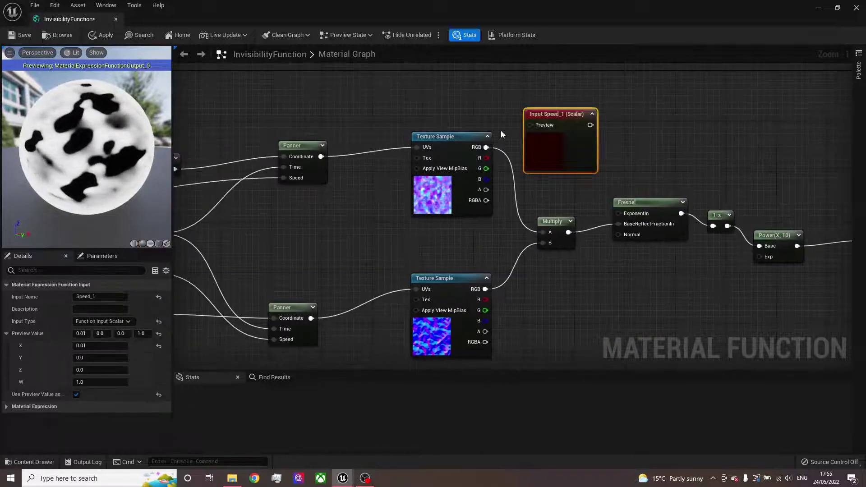
Rename the copied input Exp with a preview value X of 1 and connect it to the Fresnel's ExponentIn.
{"action": "left_click_drag", "start_coordinate": [121, 297], "coordinate": [38, 301]}
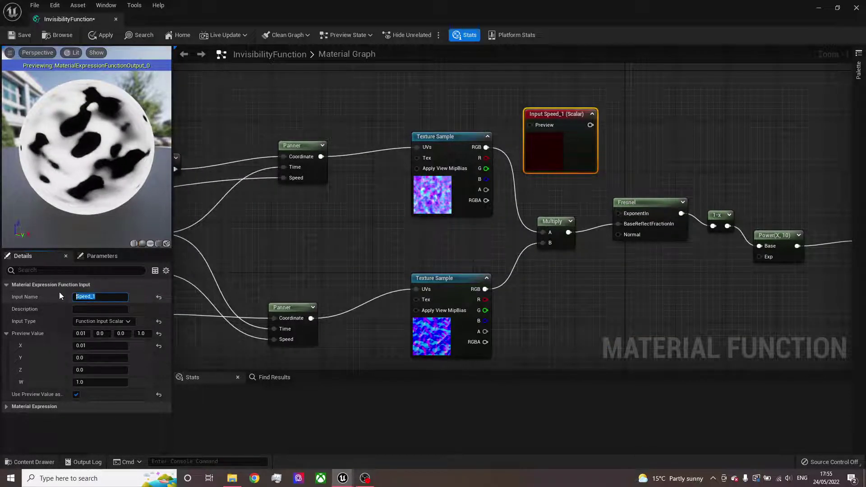
{"action": "type", "text": "Exp"}
{"action": "key", "text": "Return"}
{"action": "left_click", "coordinate": [114, 345]}
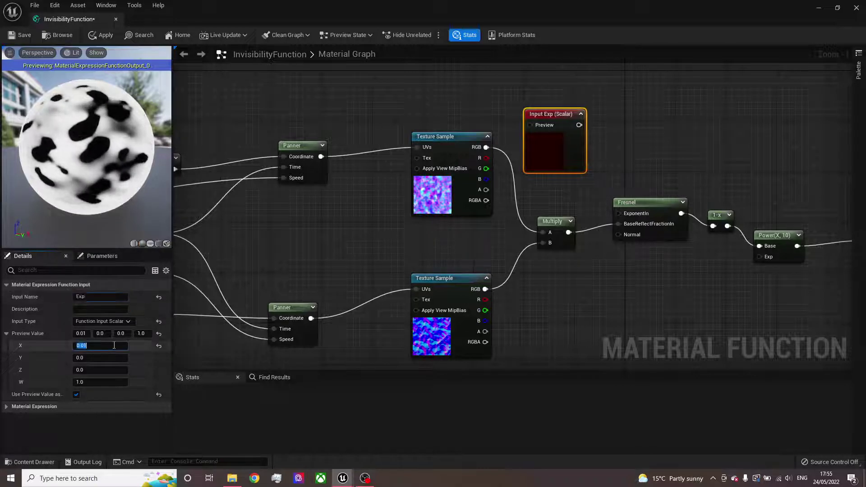
{"action": "type", "text": "1"}
{"action": "right_click_drag", "start_coordinate": [672, 167], "coordinate": [534, 178]}
{"action": "left_click_drag", "start_coordinate": [440, 137], "coordinate": [479, 224]}
Duplicate the Exp input, place the copy below the Fresnel and name it power.
{"action": "key", "text": "ctrl+d"}
{"action": "right_click_drag", "start_coordinate": [575, 291], "coordinate": [474, 273]}
{"action": "left_click_drag", "start_coordinate": [489, 311], "coordinate": [429, 299]}
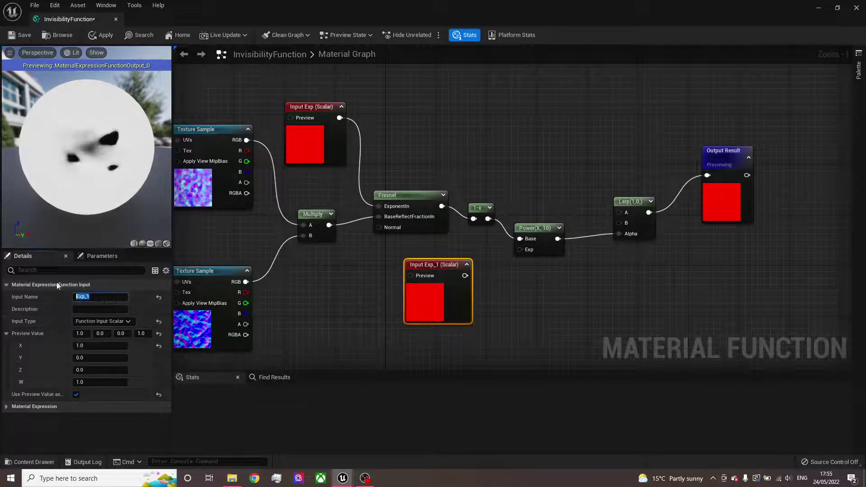
{"action": "type", "text": "power"}
{"action": "key", "text": "Return"}
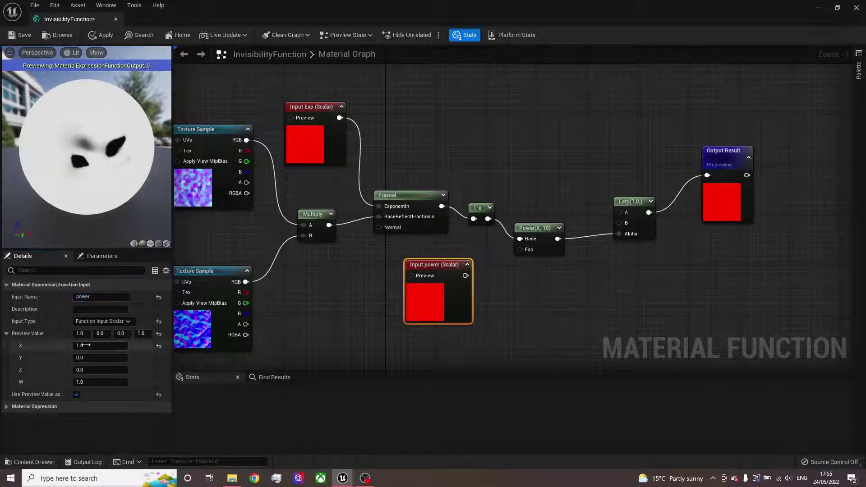
Set the power input's preview value X to 10 and connect it to the Power node's Exp.
{"action": "left_click", "coordinate": [87, 345]}
{"action": "type", "text": "10"}
{"action": "key", "text": "Return"}
{"action": "left_click_drag", "start_coordinate": [465, 275], "coordinate": [525, 250]}
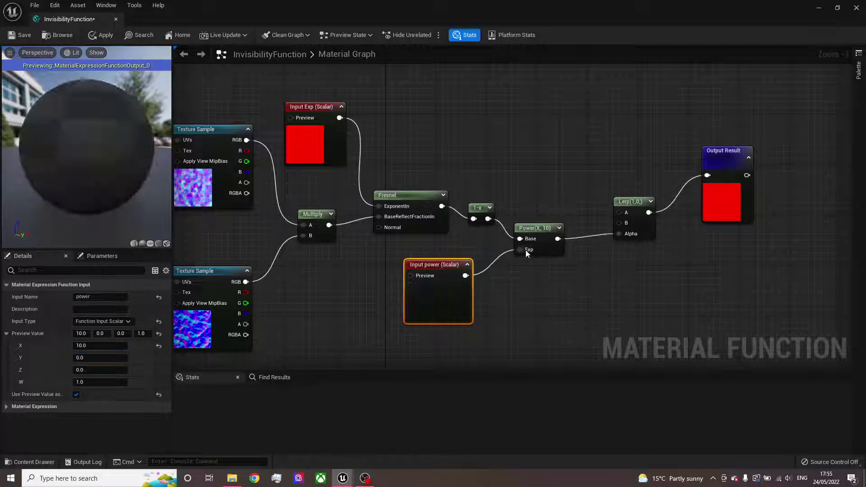
Duplicate the power input above the Power node, name the copy max and set its preview value X to 1.
{"action": "right_click_drag", "start_coordinate": [554, 260], "coordinate": [472, 293]}
{"action": "key", "text": "ctrl+d"}
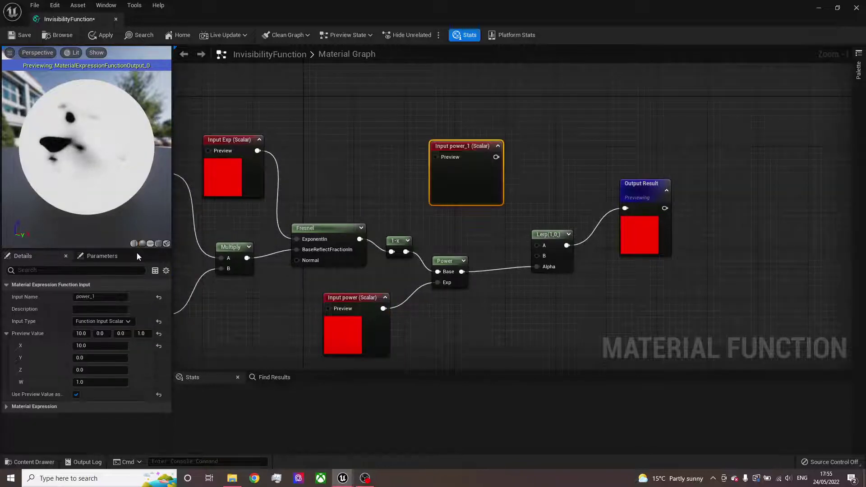
{"action": "left_click", "coordinate": [100, 297]}
{"action": "type", "text": "max"}
{"action": "key", "text": "Return"}
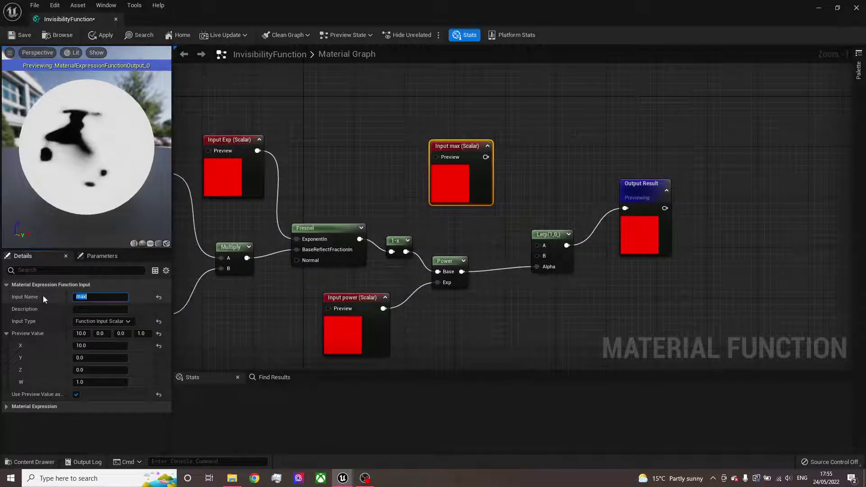
{"action": "left_click", "coordinate": [93, 344]}
{"action": "type", "text": "1"}
{"action": "key", "text": "Return"}
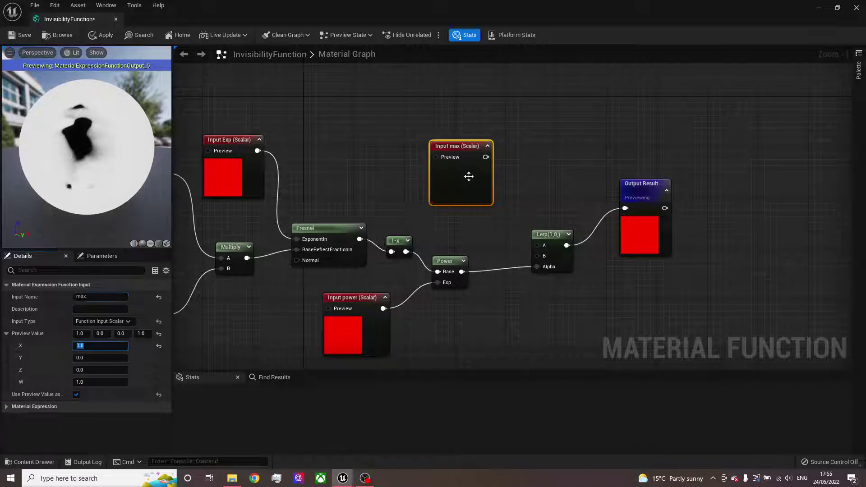
Move the max input up, duplicate it below, name the copy min and set its preview value X to 0.
{"action": "left_click_drag", "start_coordinate": [468, 176], "coordinate": [462, 145]}
{"action": "key", "text": "ctrl+d"}
{"action": "left_click", "coordinate": [90, 297]}
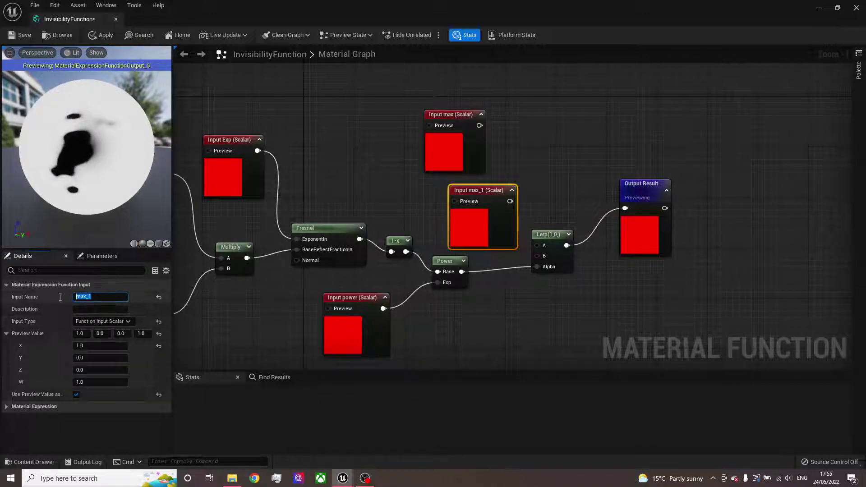
{"action": "type", "text": "min"}
{"action": "key", "text": "Return"}
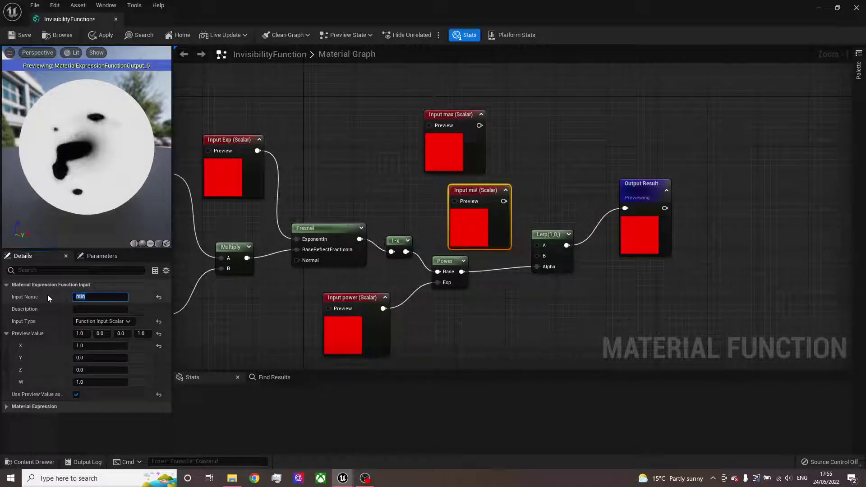
{"action": "left_click", "coordinate": [105, 346]}
{"action": "type", "text": "0"}
{"action": "key", "text": "Return"}
Connect the max and min inputs to the Lerp's A and B and save the material function.
{"action": "left_click_drag", "start_coordinate": [503, 202], "coordinate": [480, 125]}
{"action": "left_click", "coordinate": [14, 35]}
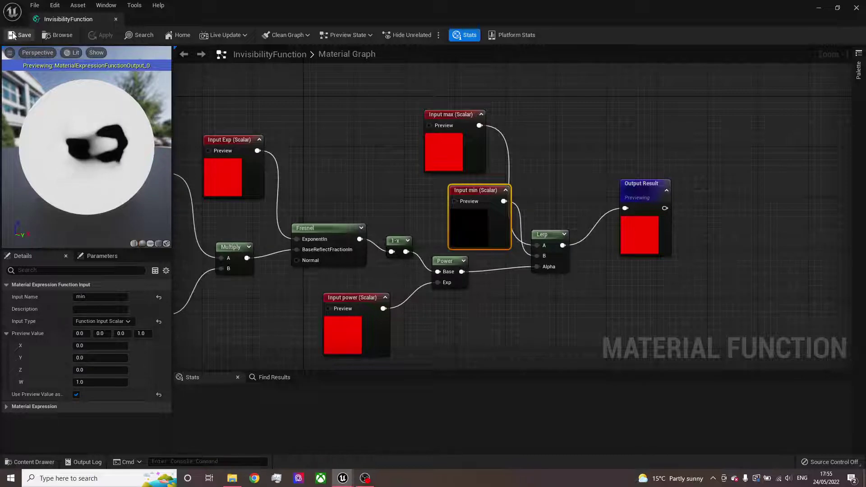
{"action": "left_click", "coordinate": [817, 9]}
Create a new material named InvisMat in the tutorial folder beside the InvisibilityFunction asset.
{"action": "right_click", "coordinate": [199, 342]}
{"action": "mouse_move", "coordinate": [221, 324]}
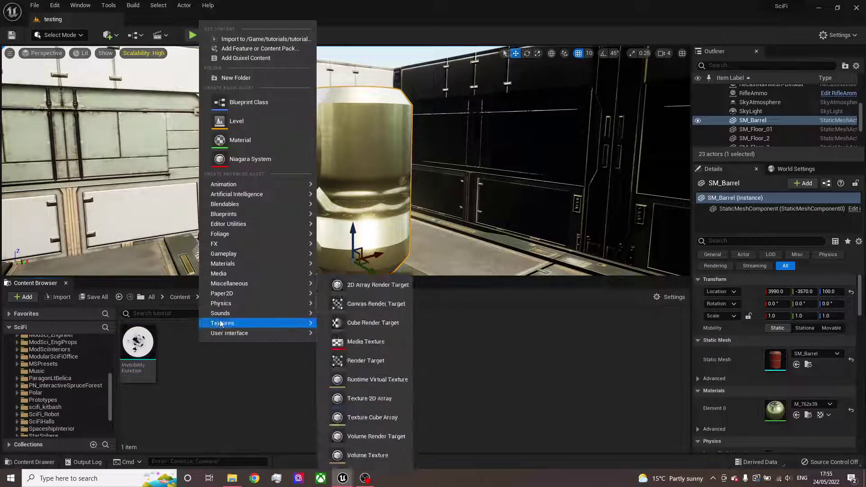
{"action": "mouse_move", "coordinate": [234, 264]}
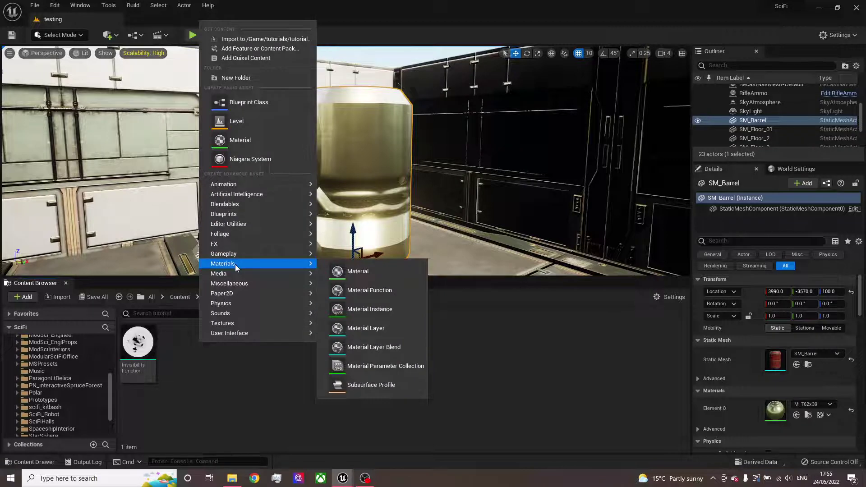
{"action": "left_click", "coordinate": [363, 269]}
{"action": "type", "text": "Inv"}
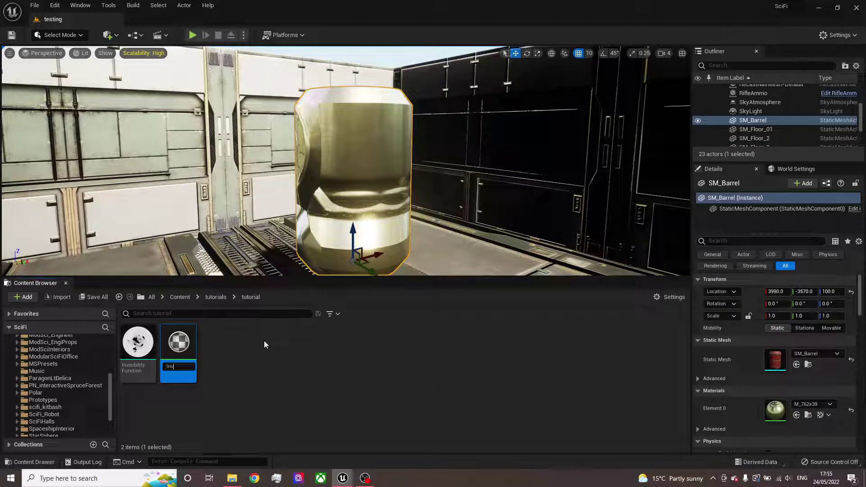
{"action": "type", "text": "isMat"}
{"action": "key", "text": "Return"}
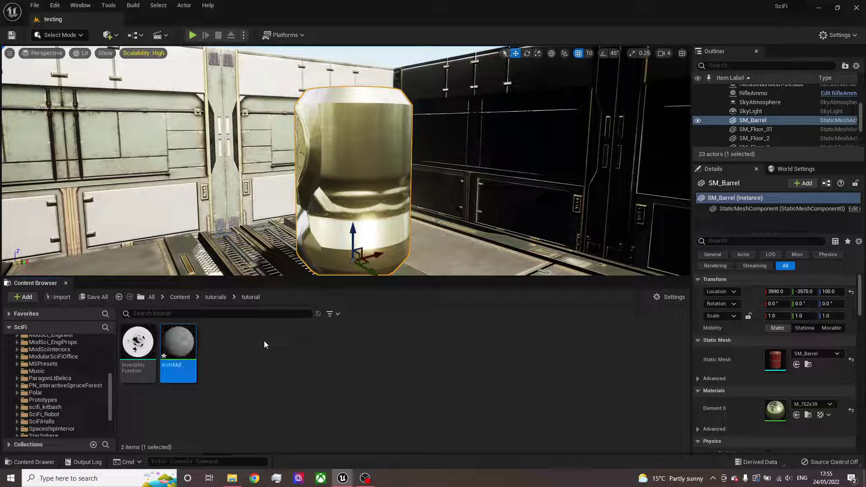
Set InvisMat's Blend Mode to Translucent and connect a Constant of 0 to its Opacity.
{"action": "double_click", "coordinate": [189, 346]}
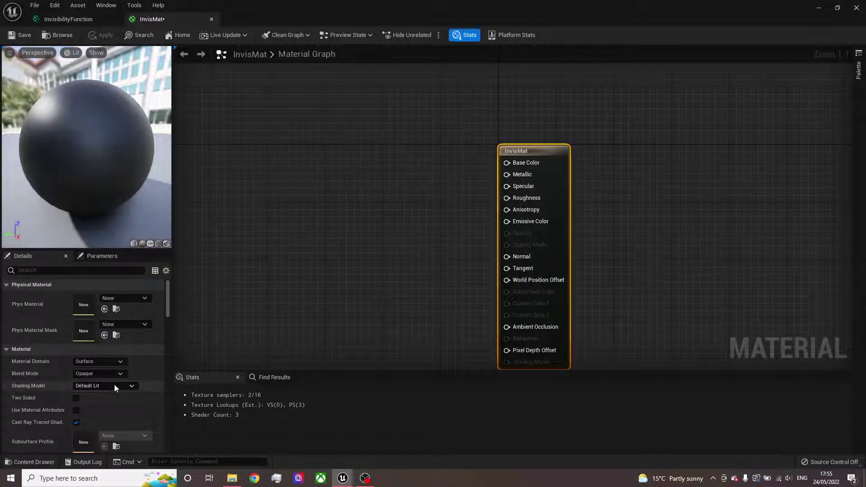
{"action": "left_click", "coordinate": [109, 373]}
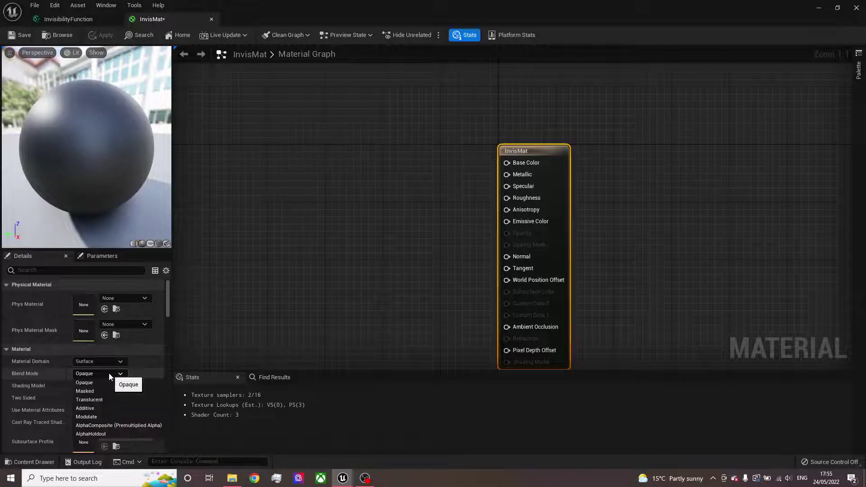
{"action": "left_click", "coordinate": [105, 400]}
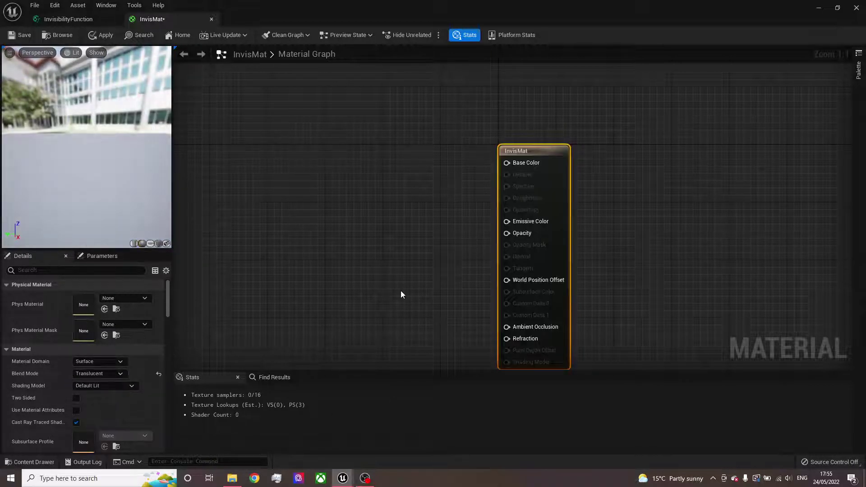
{"action": "left_click", "coordinate": [380, 239]}
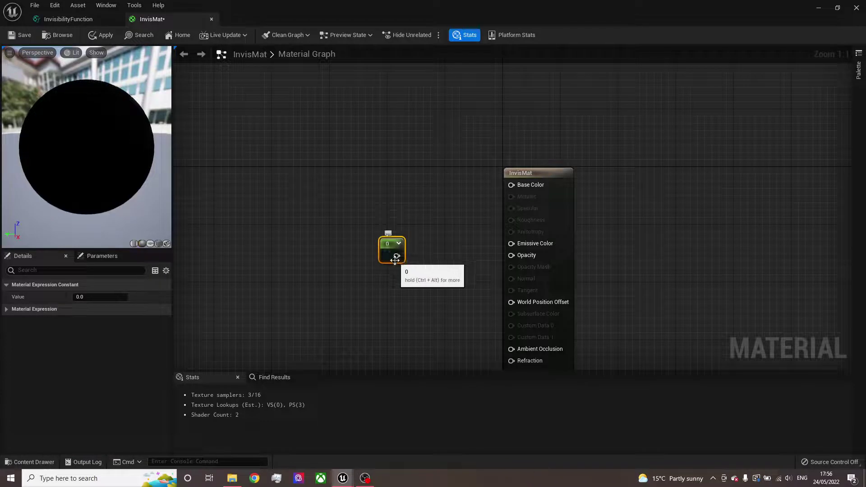
{"action": "left_click_drag", "start_coordinate": [397, 255], "coordinate": [511, 256]}
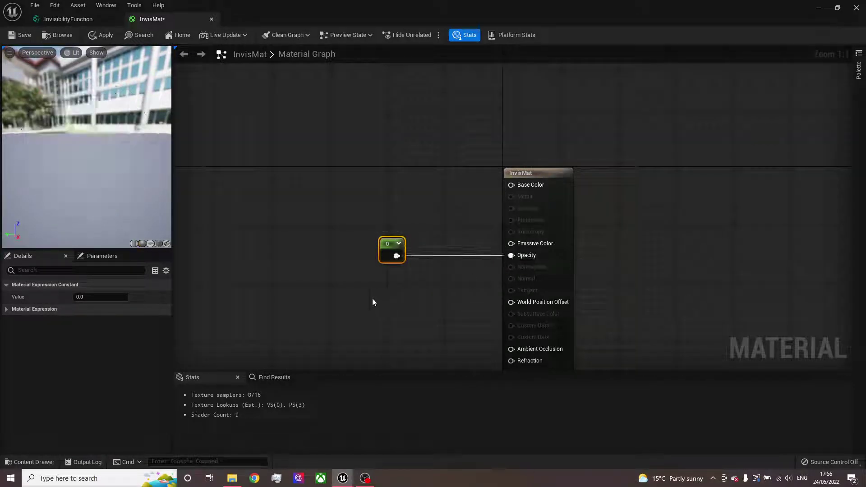
Add an InvisibilityFunction node below the constant, connect its Result to Refraction and inspect the effect in the preview.
{"action": "right_click", "coordinate": [372, 299]}
{"action": "type", "text": "inv"}
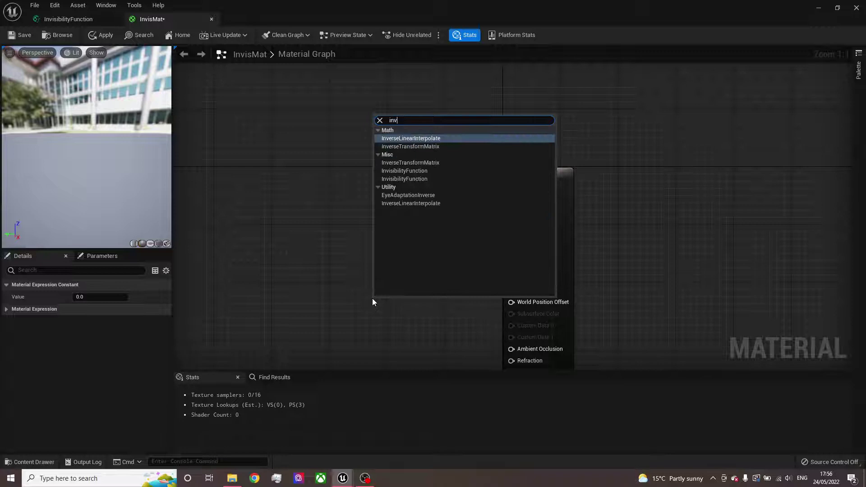
{"action": "key", "text": "Down"}
{"action": "key", "text": "Down"}
{"action": "key", "text": "Down"}
{"action": "key", "text": "Return"}
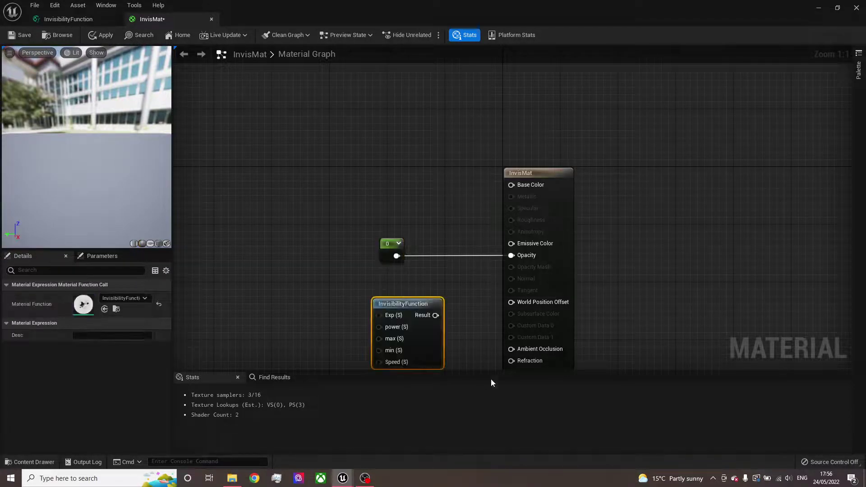
{"action": "right_click_drag", "start_coordinate": [451, 317], "coordinate": [454, 265]}
{"action": "left_click_drag", "start_coordinate": [441, 280], "coordinate": [514, 309]}
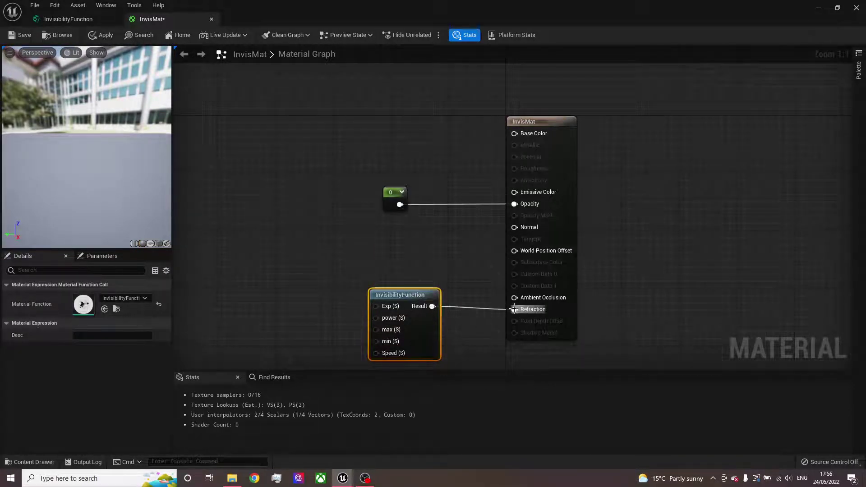
{"action": "left_click_drag", "start_coordinate": [85, 121], "coordinate": [144, 102]}
{"action": "left_click_drag", "start_coordinate": [54, 129], "coordinate": [150, 165]}
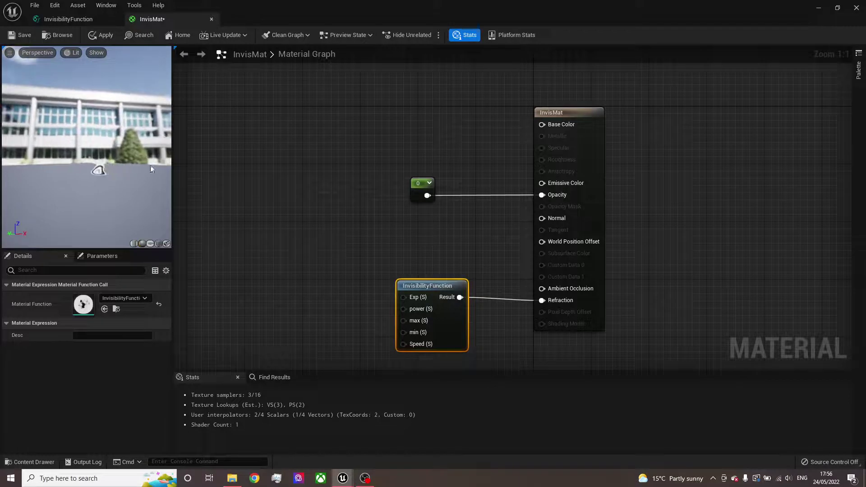
Add a scalar parameter named Exp with a default value of 1 and connect it to the InvisibilityFunction's Exp.
{"action": "right_click_drag", "start_coordinate": [269, 264], "coordinate": [309, 259]}
{"action": "right_click", "coordinate": [336, 262]}
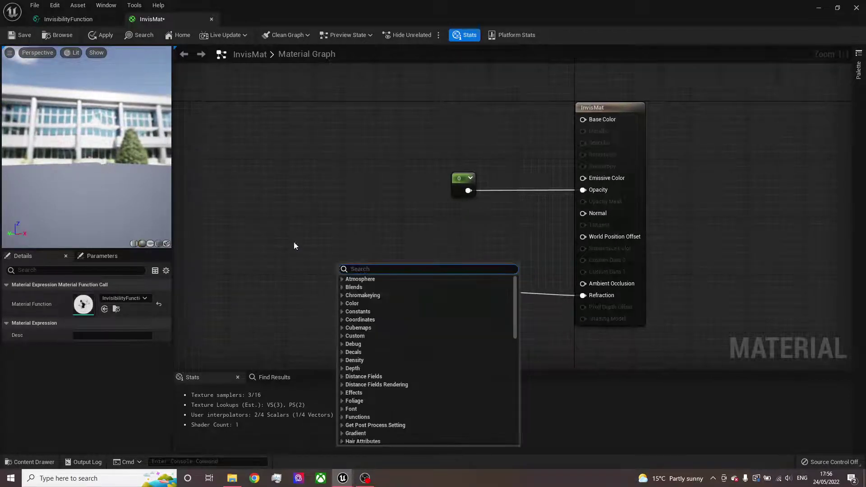
{"action": "left_click", "coordinate": [296, 239]}
{"action": "key", "text": "1"}
{"action": "left_click", "coordinate": [300, 231]}
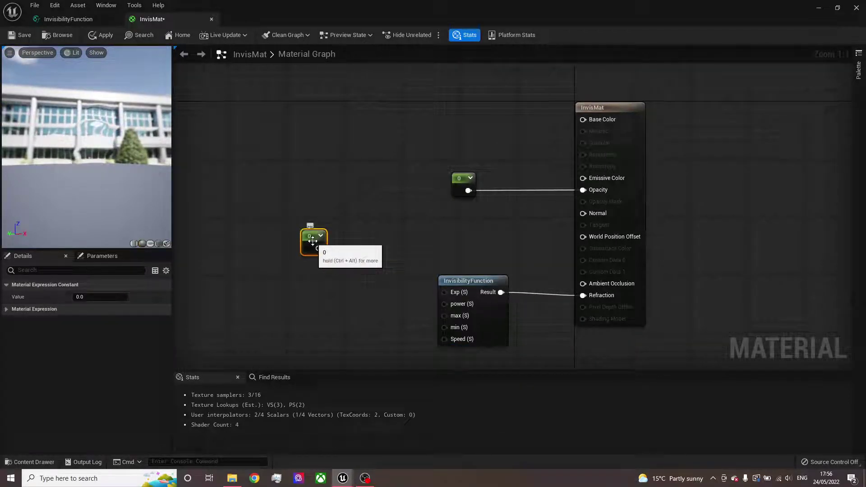
{"action": "right_click", "coordinate": [313, 242]}
{"action": "left_click", "coordinate": [336, 253]}
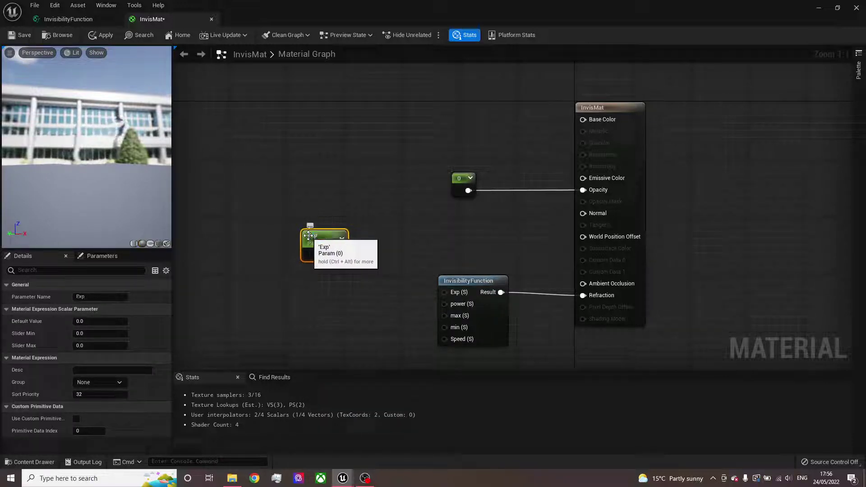
{"action": "left_click_drag", "start_coordinate": [96, 318], "coordinate": [117, 318]}
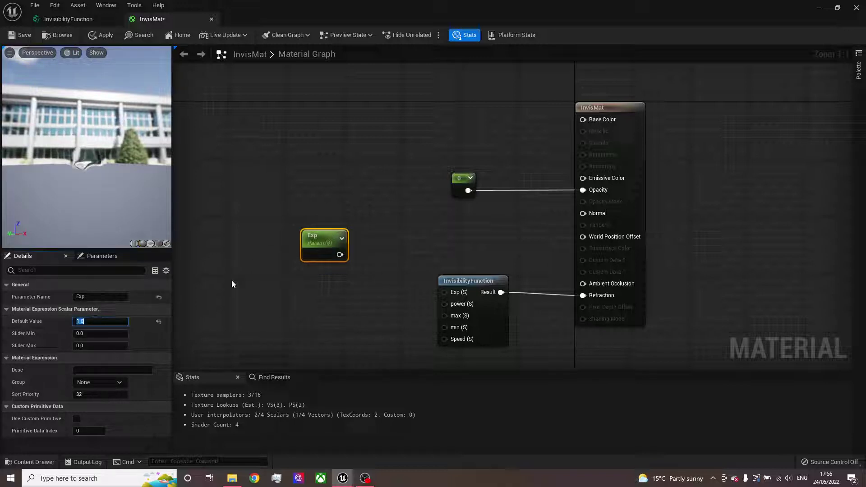
{"action": "left_click_drag", "start_coordinate": [338, 249], "coordinate": [444, 292]}
Duplicate the Exp parameter as Power with a default value of 10 and connect it to the function's power input.
{"action": "left_click", "coordinate": [321, 245]}
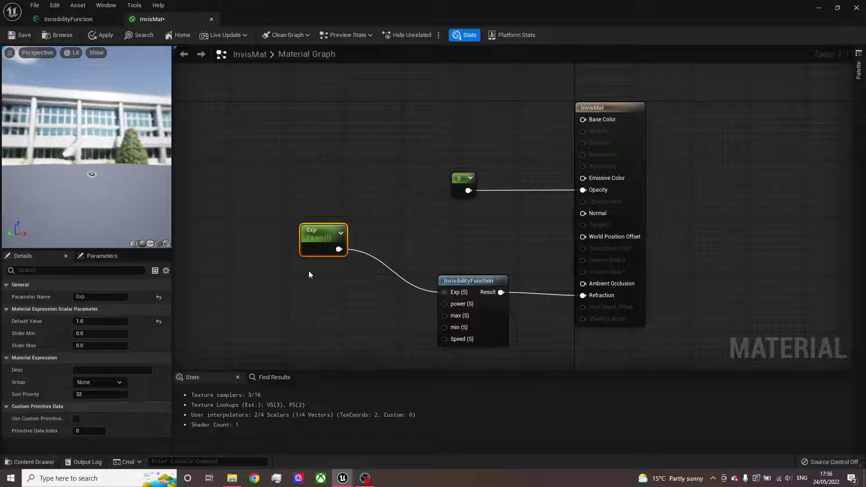
{"action": "key", "text": "ctrl+w"}
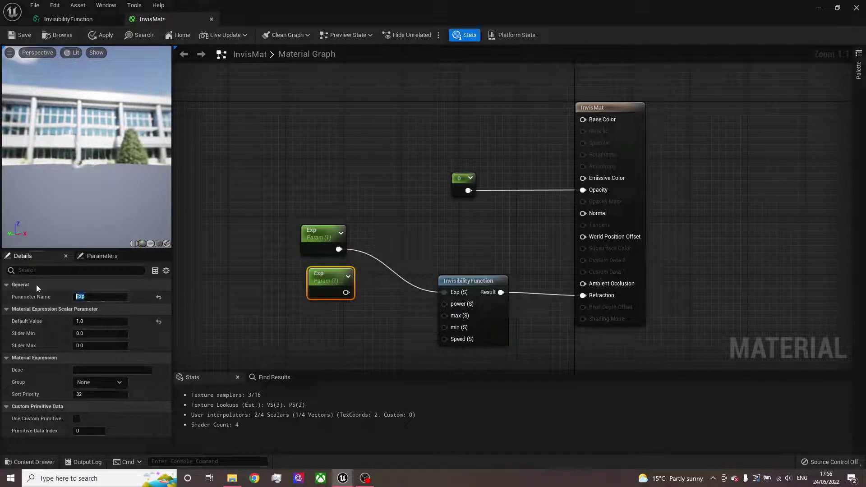
{"action": "type", "text": "Power"}
{"action": "key", "text": "Return"}
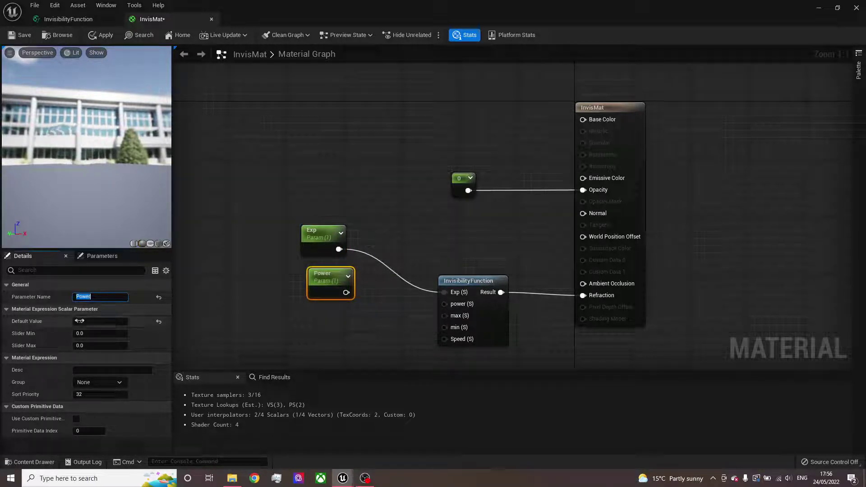
{"action": "left_click", "coordinate": [79, 321]}
{"action": "type", "text": "10"}
{"action": "key", "text": "Return"}
{"action": "left_click_drag", "start_coordinate": [349, 292], "coordinate": [458, 305]}
Duplicate the Power parameter, name the copy Max and set its default value to 1.
{"action": "key", "text": "ctrl+w"}
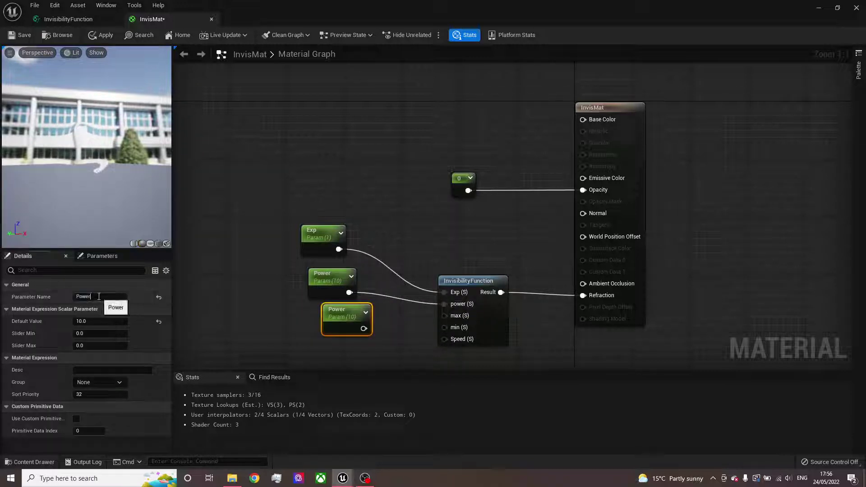
{"action": "left_click", "coordinate": [77, 298]}
{"action": "type", "text": "Max"}
{"action": "key", "text": "Return"}
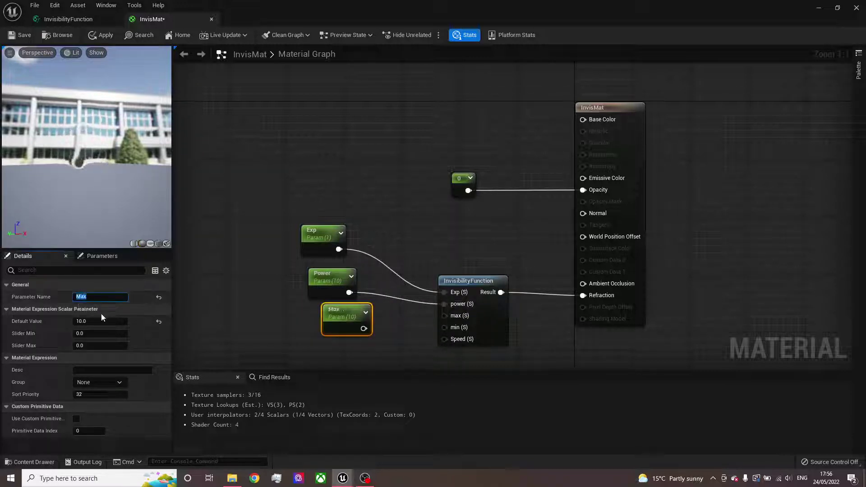
{"action": "key", "text": "Return"}
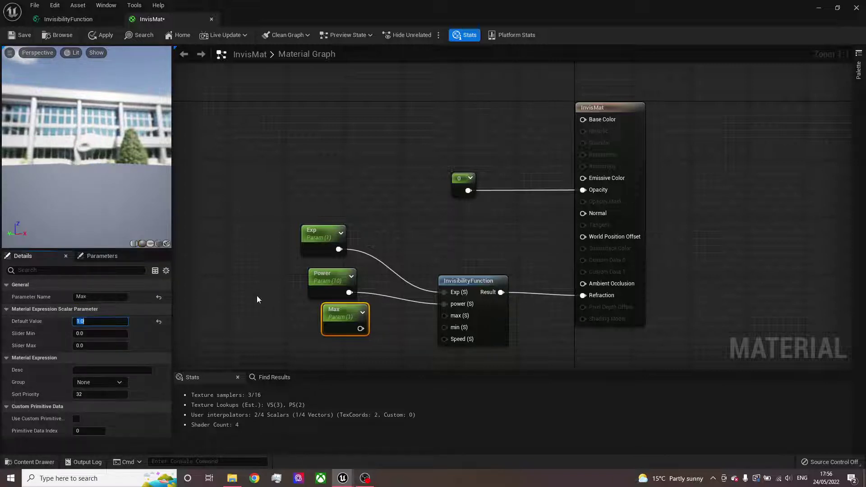
Duplicate the Max parameter as Min with default value 0 and connect both to the function's max and min inputs.
{"action": "right_click_drag", "start_coordinate": [257, 299], "coordinate": [252, 237]}
{"action": "left_click_drag", "start_coordinate": [335, 271], "coordinate": [305, 271]}
{"action": "key", "text": "ctrl+d"}
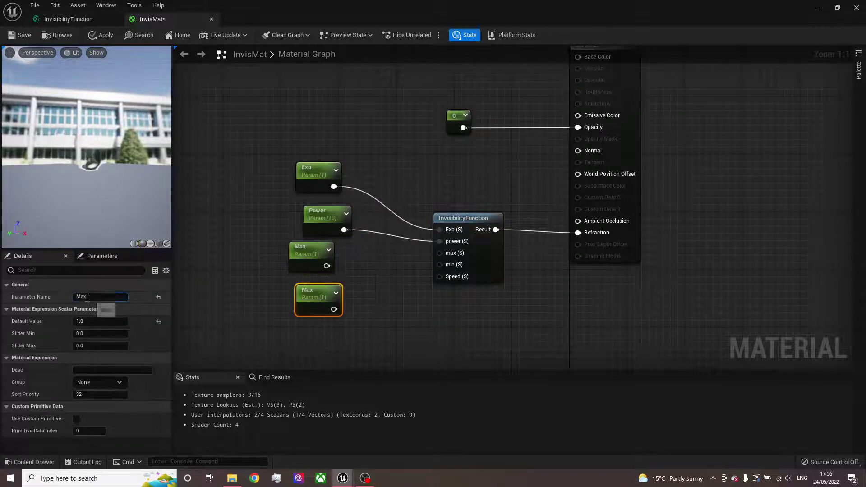
{"action": "left_click_drag", "start_coordinate": [89, 298], "coordinate": [81, 297]}
{"action": "type", "text": "in"}
{"action": "key", "text": "Return"}
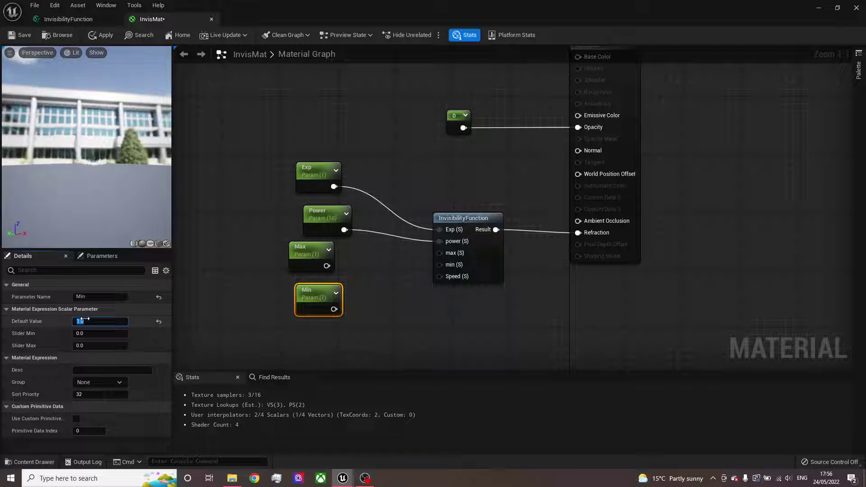
{"action": "type", "text": "0"}
{"action": "key", "text": "Return"}
{"action": "left_click_drag", "start_coordinate": [334, 308], "coordinate": [330, 266]}
Duplicate the Min parameter as speed with a default value of 0.01, connect it to the function's Speed input and save the material.
{"action": "left_click", "coordinate": [298, 339]}
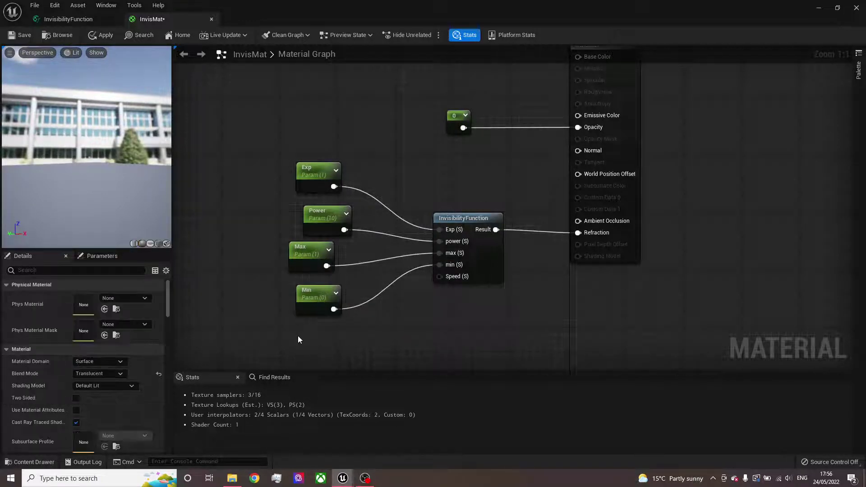
{"action": "key", "text": "ctrl+v"}
{"action": "left_click", "coordinate": [81, 296]}
{"action": "type", "text": "spe"}
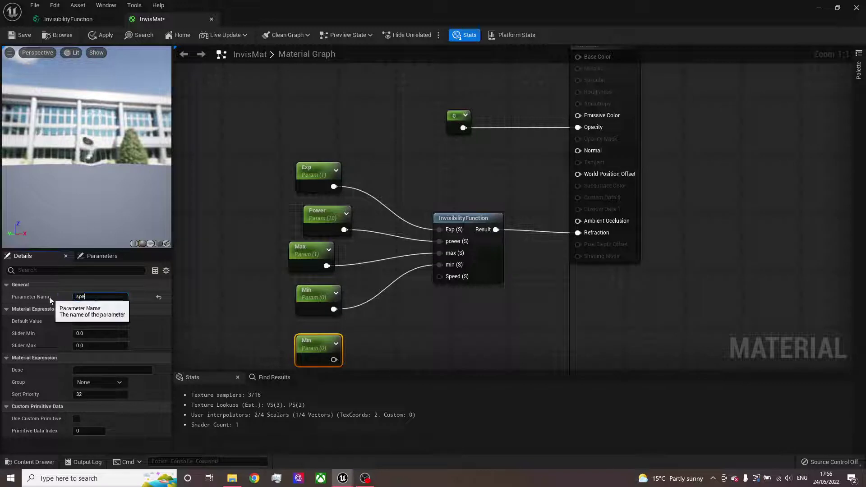
{"action": "type", "text": "ed"}
{"action": "left_click", "coordinate": [108, 322]}
{"action": "type", "text": "0.01"}
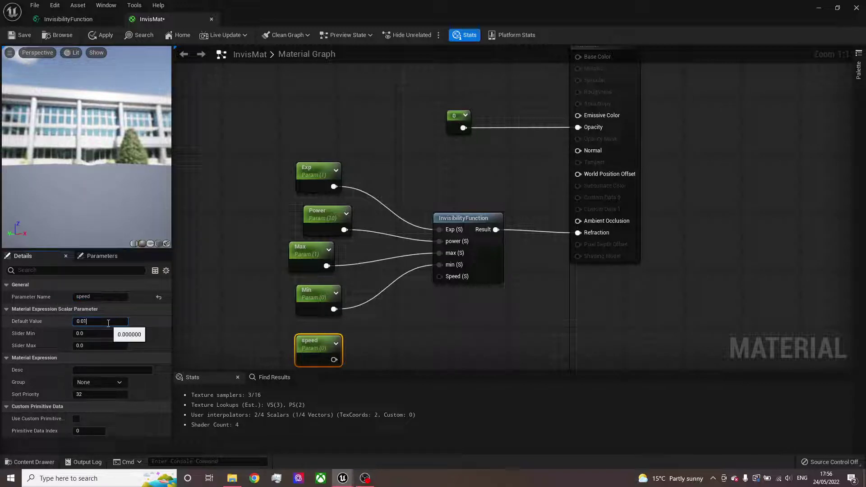
{"action": "key", "text": "Return"}
{"action": "left_click_drag", "start_coordinate": [341, 359], "coordinate": [440, 274]}
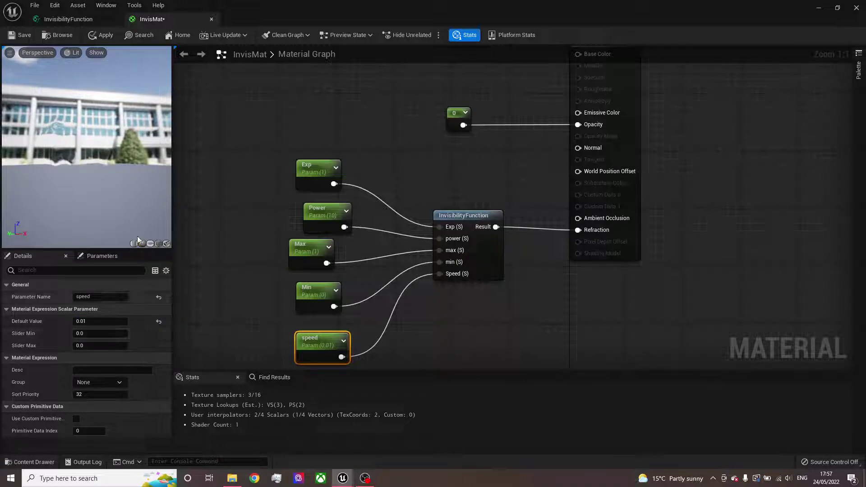
{"action": "key", "text": "ctrl+s"}
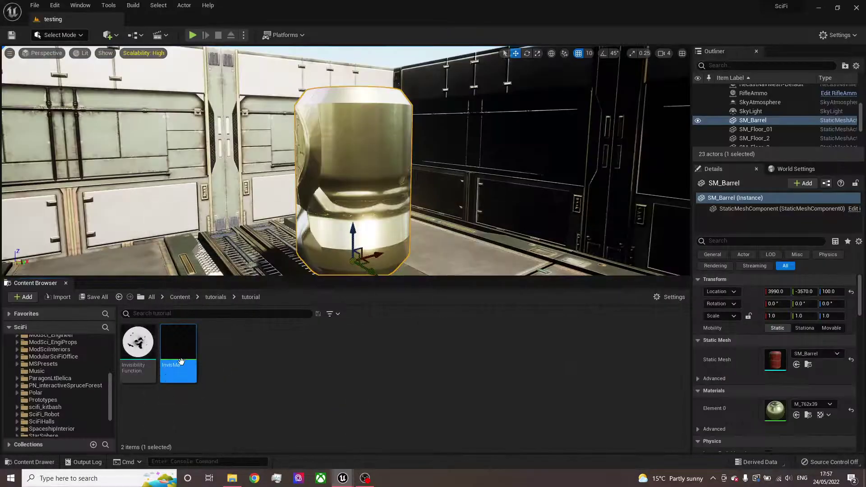
Create a material instance of InvisMat, named InvisMat_Inst, and open it for editing.
{"action": "right_click", "coordinate": [181, 361]}
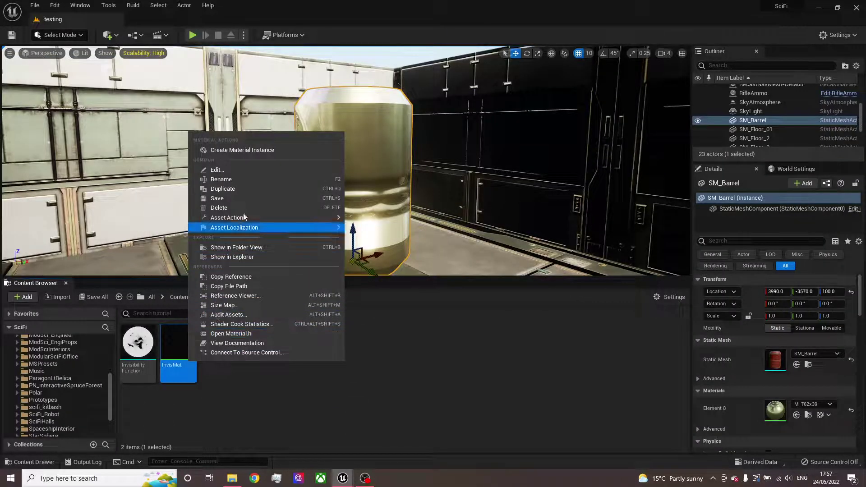
{"action": "left_click", "coordinate": [265, 151]}
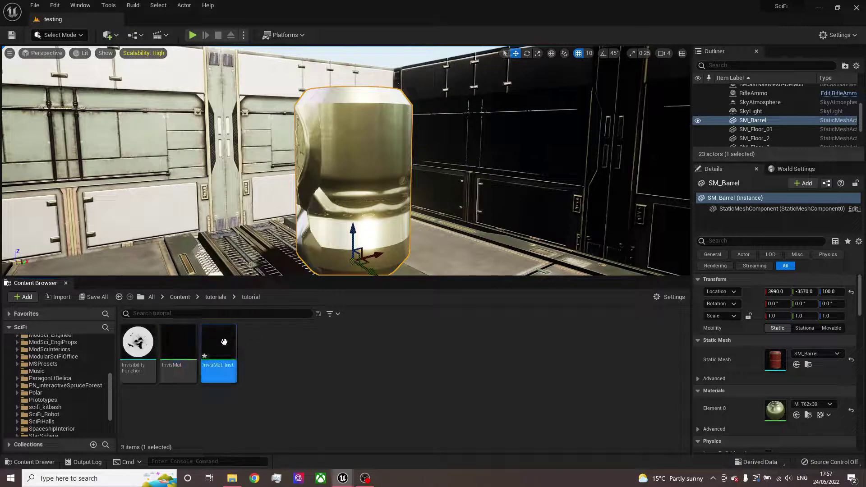
{"action": "double_click", "coordinate": [221, 342]}
{"action": "scroll", "coordinate": [298, 261], "scroll_direction": "down", "scroll_amount": 5}
{"action": "left_click_drag", "start_coordinate": [314, 261], "coordinate": [545, 178]}
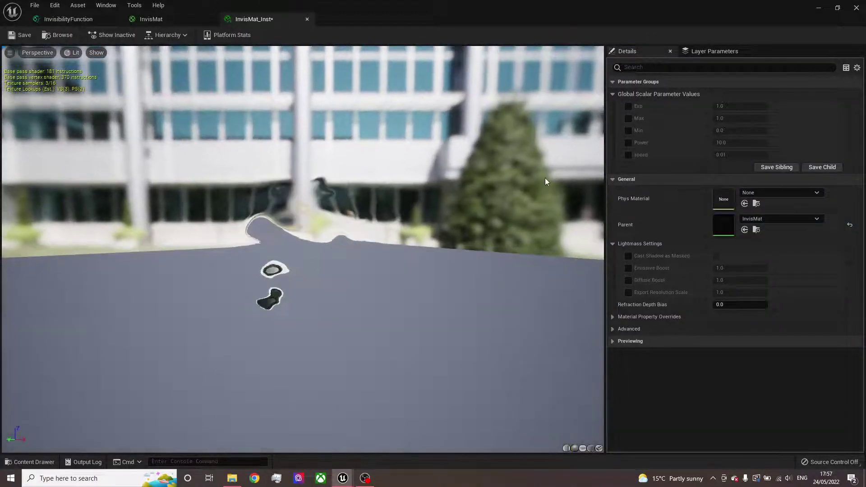
Enable the Exp override in InvisMat_Inst, try a value of about 3.89 and reset it to the default.
{"action": "left_click", "coordinate": [628, 107]}
{"action": "left_click_drag", "start_coordinate": [729, 105], "coordinate": [763, 105]}
{"action": "left_click_drag", "start_coordinate": [406, 203], "coordinate": [460, 206]}
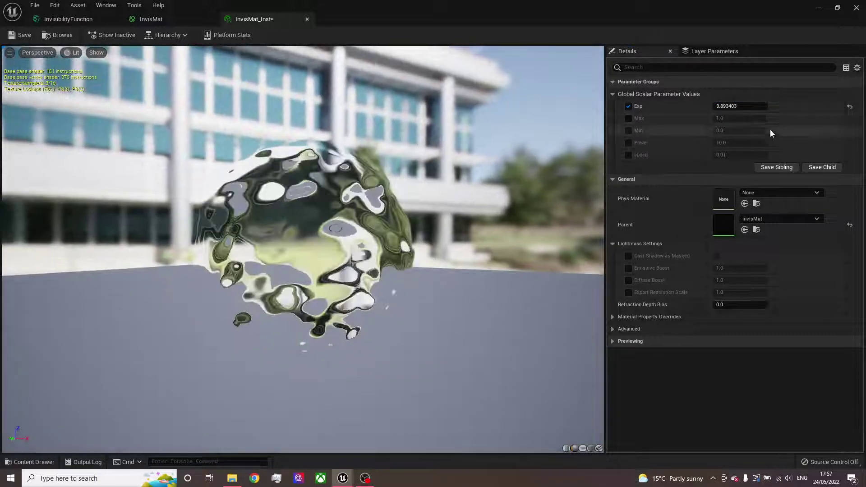
{"action": "left_click", "coordinate": [850, 106]}
Try different Max and Min override values in the material instance, including a negative Min, and disable both overrides.
{"action": "left_click", "coordinate": [629, 119]}
{"action": "left_click_drag", "start_coordinate": [730, 118], "coordinate": [665, 117]}
{"action": "left_click", "coordinate": [628, 130]}
{"action": "type", "text": "1"}
{"action": "key", "text": "Return"}
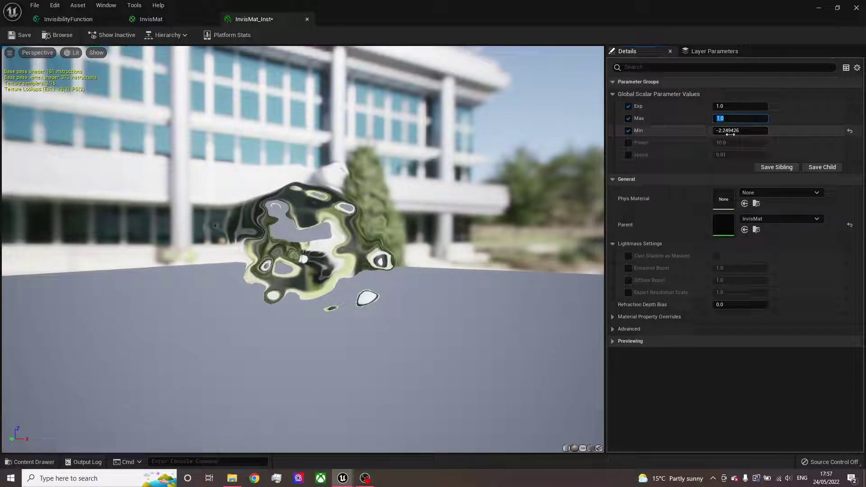
{"action": "left_click_drag", "start_coordinate": [455, 189], "coordinate": [419, 189]}
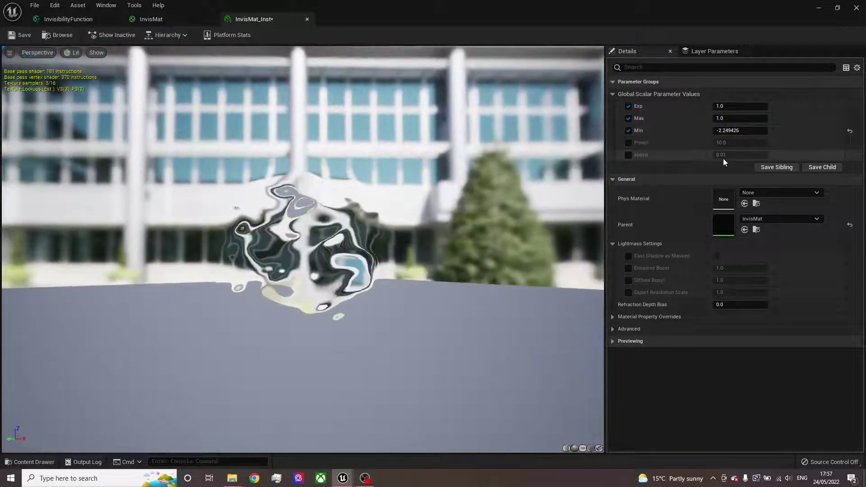
{"action": "mouse_move", "coordinate": [740, 131]}
{"action": "left_mouse_down"}
{"action": "mouse_move", "coordinate": [700, 130]}
{"action": "mouse_move", "coordinate": [738, 143]}
{"action": "left_mouse_up"}
{"action": "left_click", "coordinate": [627, 130]}
{"action": "left_click", "coordinate": [629, 118]}
Try a Power override of about 11.61 and disable it, override speed with about 0.186 and save the instance.
{"action": "left_click", "coordinate": [628, 142]}
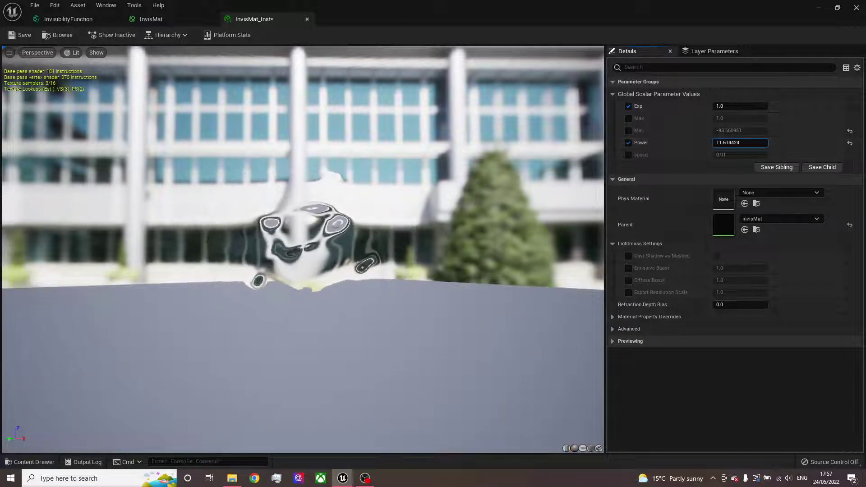
{"action": "left_click", "coordinate": [628, 155]}
{"action": "left_click_drag", "start_coordinate": [725, 155], "coordinate": [740, 154]}
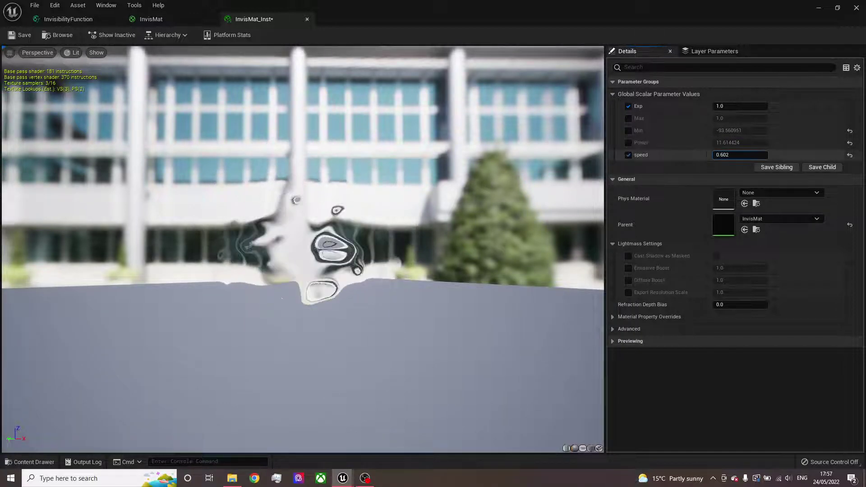
{"action": "left_click", "coordinate": [727, 155]}
{"action": "left_click", "coordinate": [299, 22]}
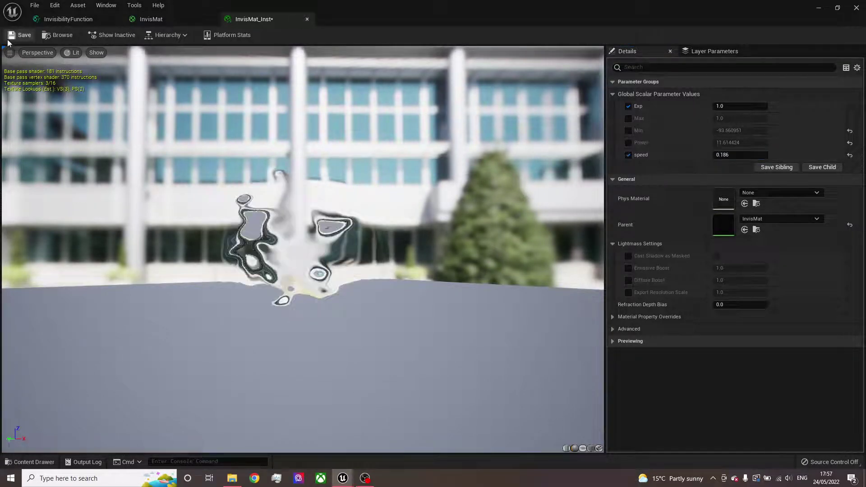
Return to the level and assign InvisMat_Inst to Element 0 of the SM_Barrel mesh.
{"action": "left_click", "coordinate": [818, 9]}
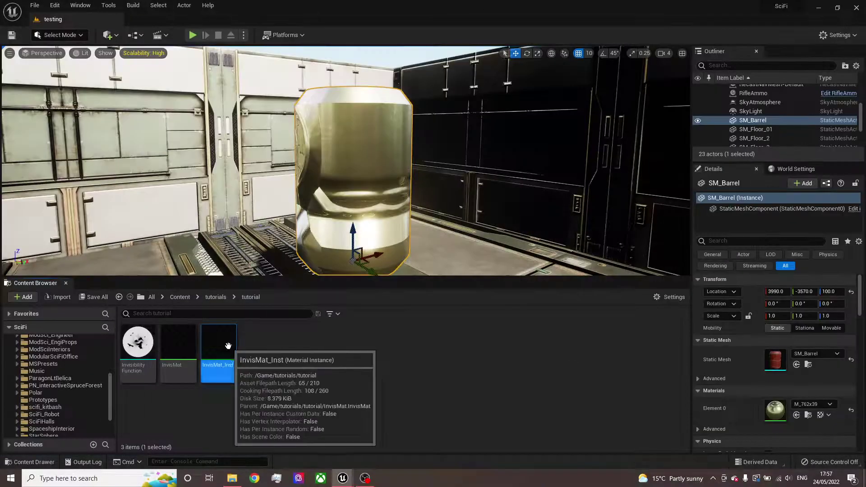
{"action": "left_click_drag", "start_coordinate": [218, 353], "coordinate": [776, 414]}
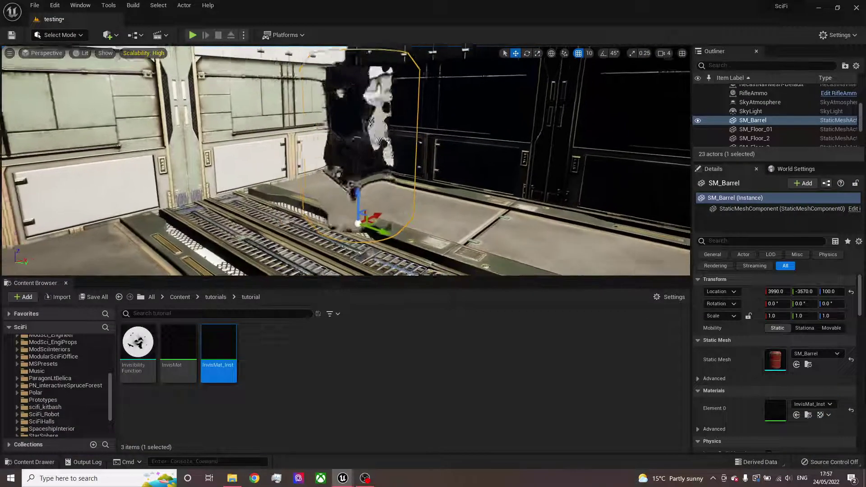
{"action": "mouse_move", "coordinate": [336, 88]}
{"action": "right_mouse_down"}
{"action": "mouse_move", "coordinate": [356, 90]}
{"action": "mouse_move", "coordinate": [336, 88]}
{"action": "right_mouse_up"}
Reopen InvisMat_Inst, lower its speed override to about 0.026 and return to the level to view the barrel.
{"action": "mouse_move", "coordinate": [346, 483]}
{"action": "left_click", "coordinate": [383, 442]}
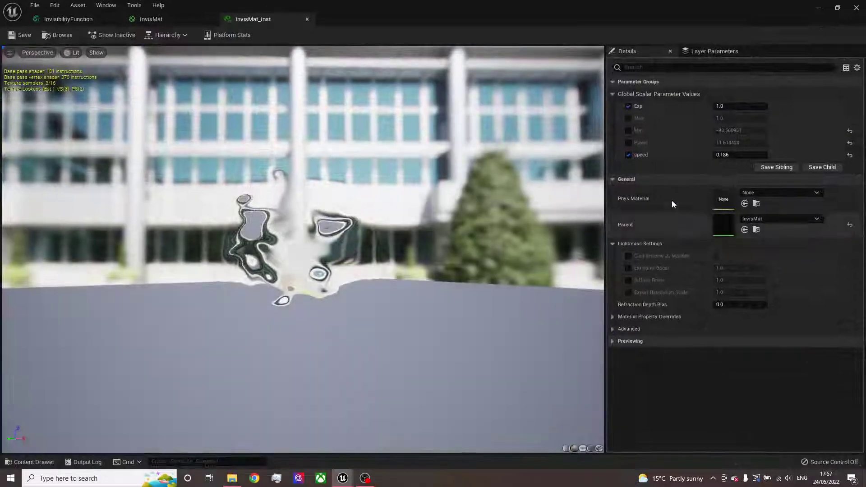
{"action": "left_click_drag", "start_coordinate": [739, 155], "coordinate": [718, 155]}
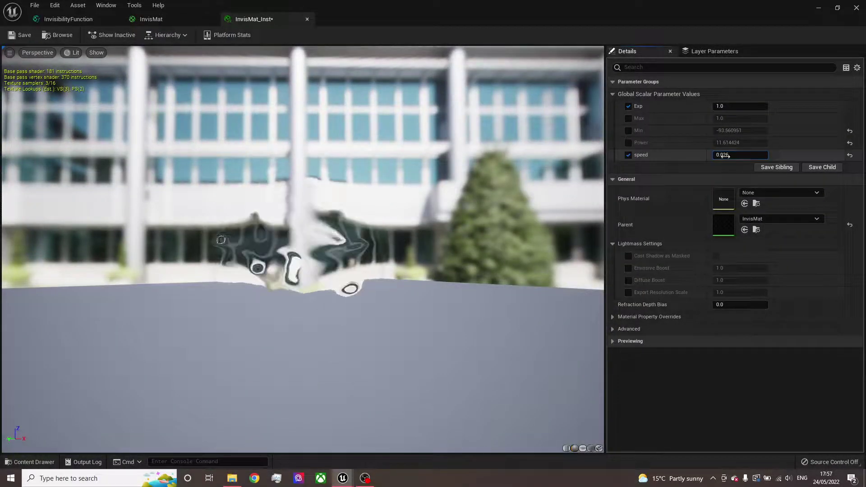
{"action": "left_click", "coordinate": [819, 10]}
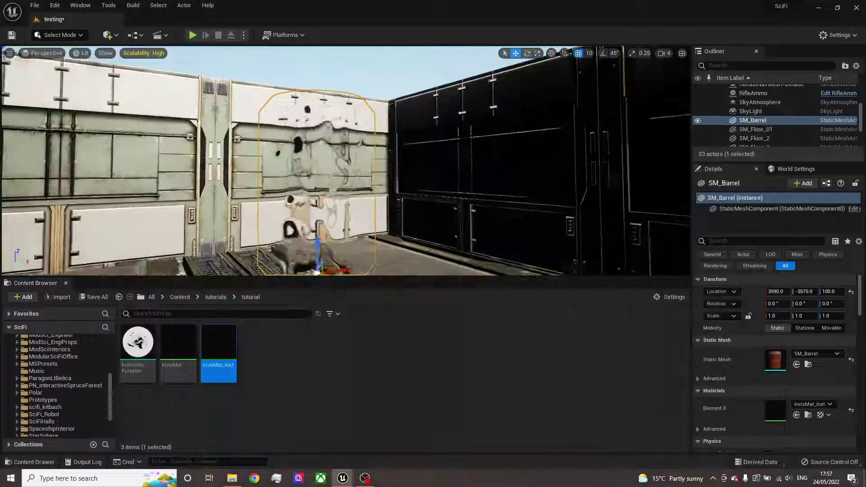